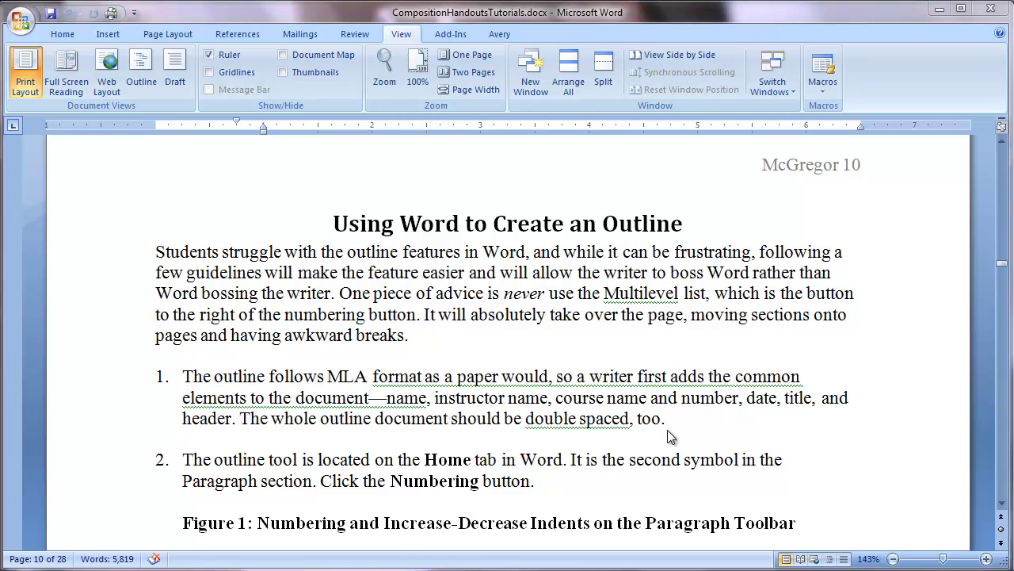
# - Switch the ribbon from the View options to the Home tab's formatting commands
pyautogui.scroll(-4, 667, 430)
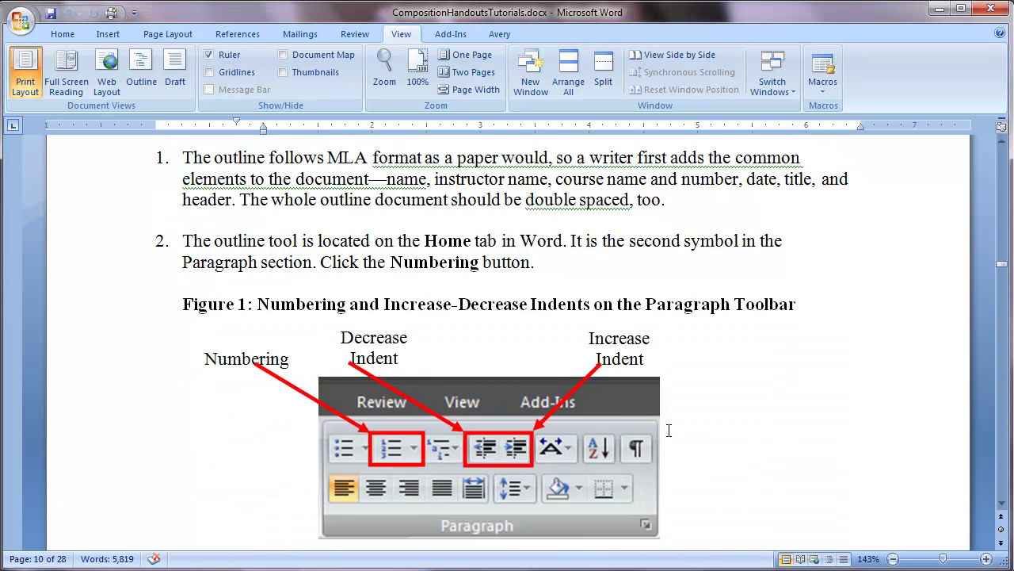
pyautogui.scroll(-1, 668, 429)
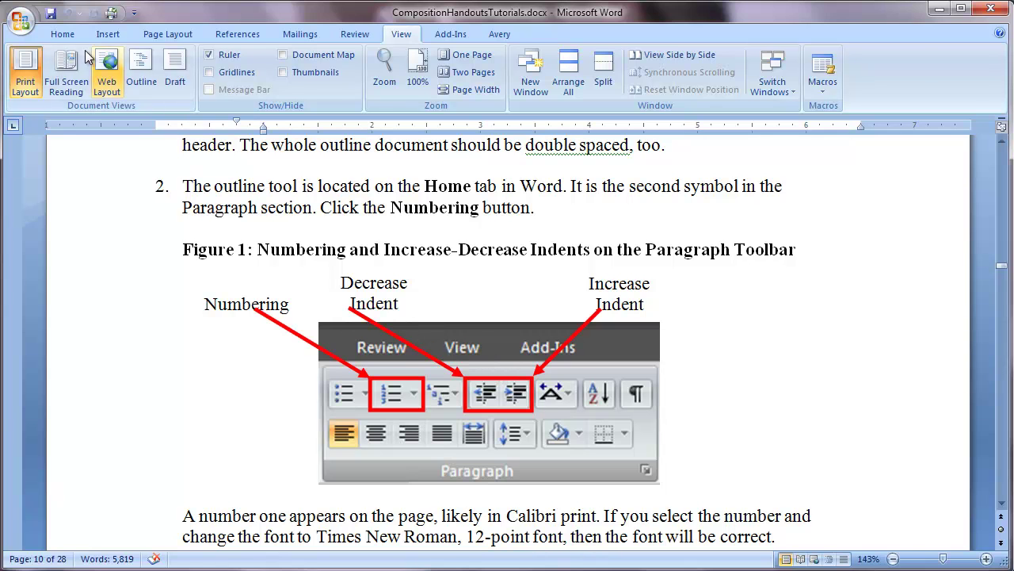
pyautogui.click(65, 35)
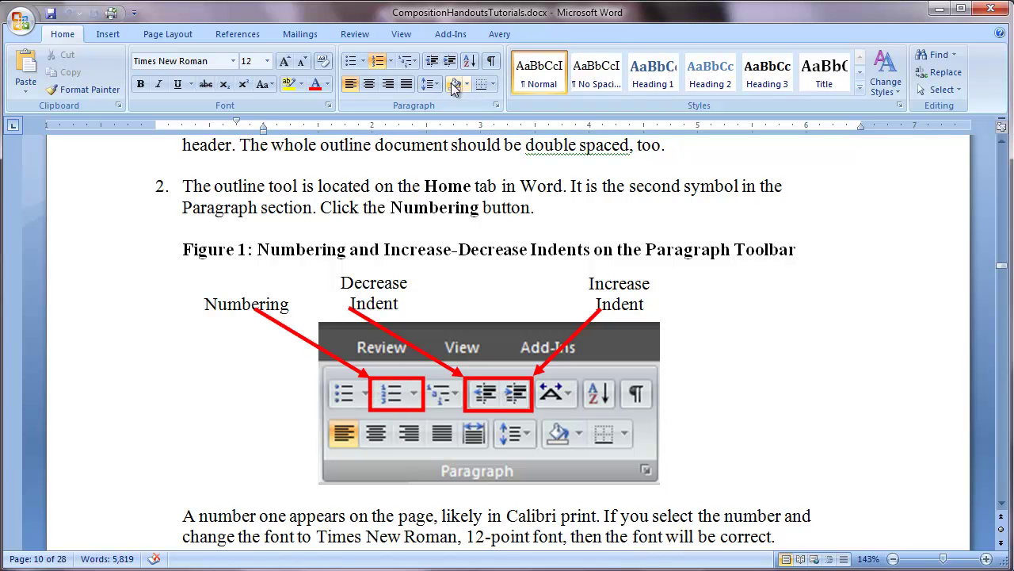
# - Preview the Multilevel List styles without applying one, then show the Numbering formats gallery
pyautogui.click(391, 62)
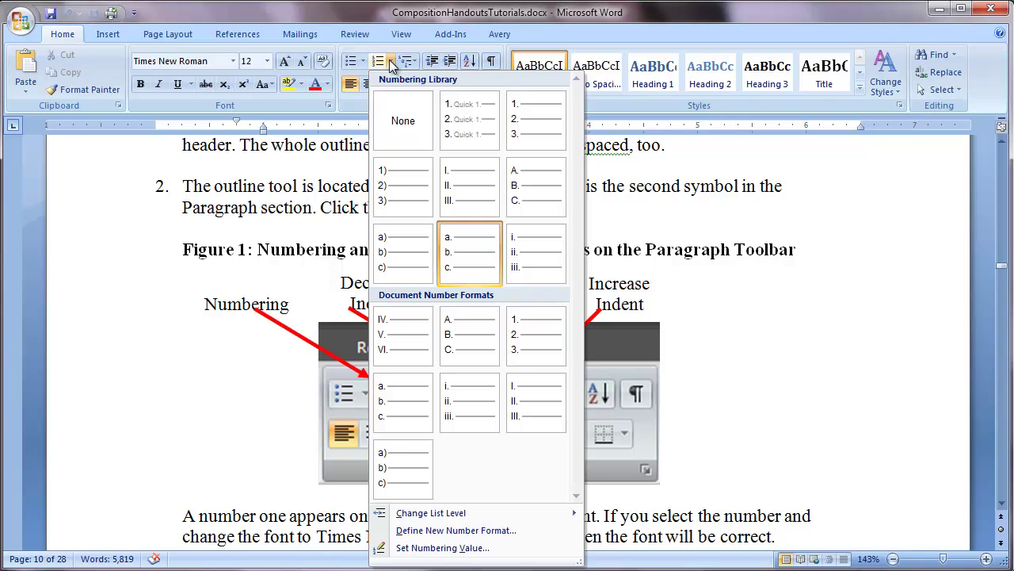
pyautogui.click(391, 64)
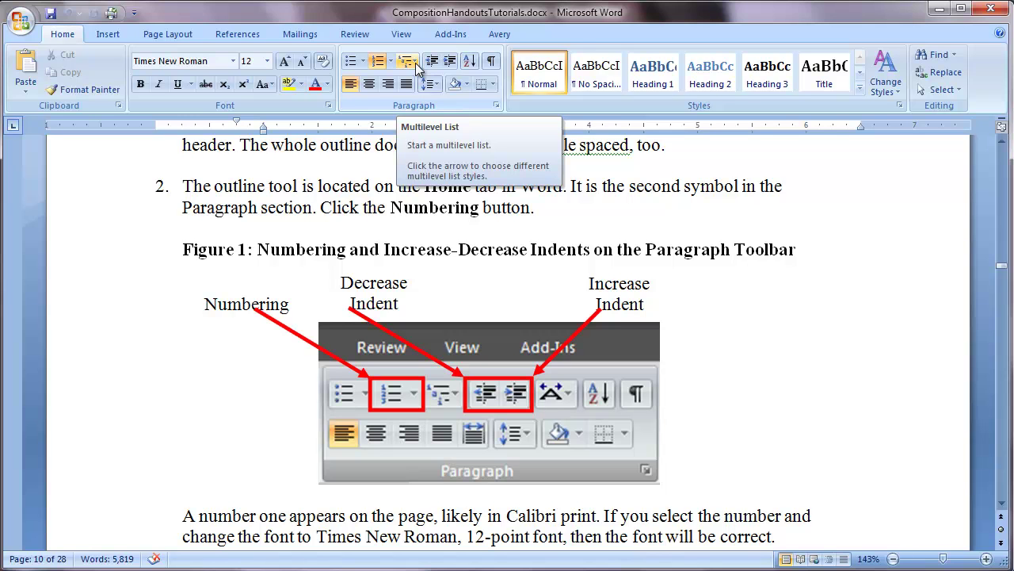
pyautogui.click(415, 65)
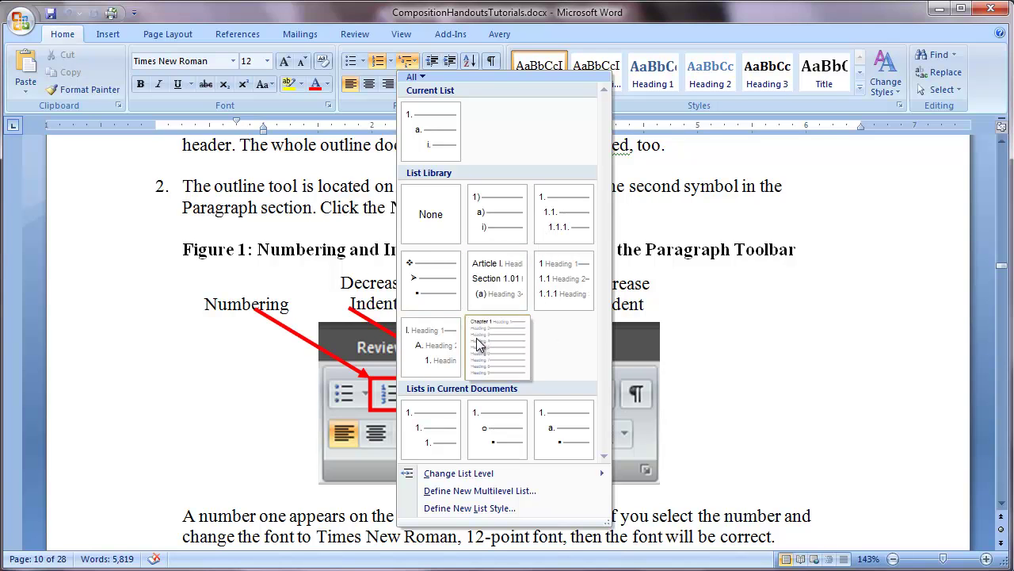
pyautogui.moveTo(488, 346)
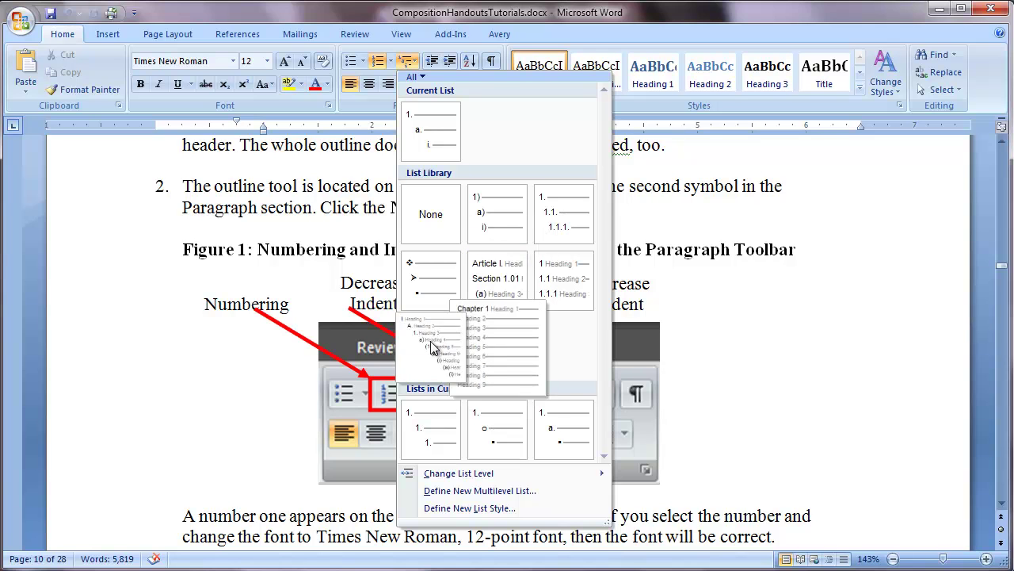
pyautogui.moveTo(434, 348)
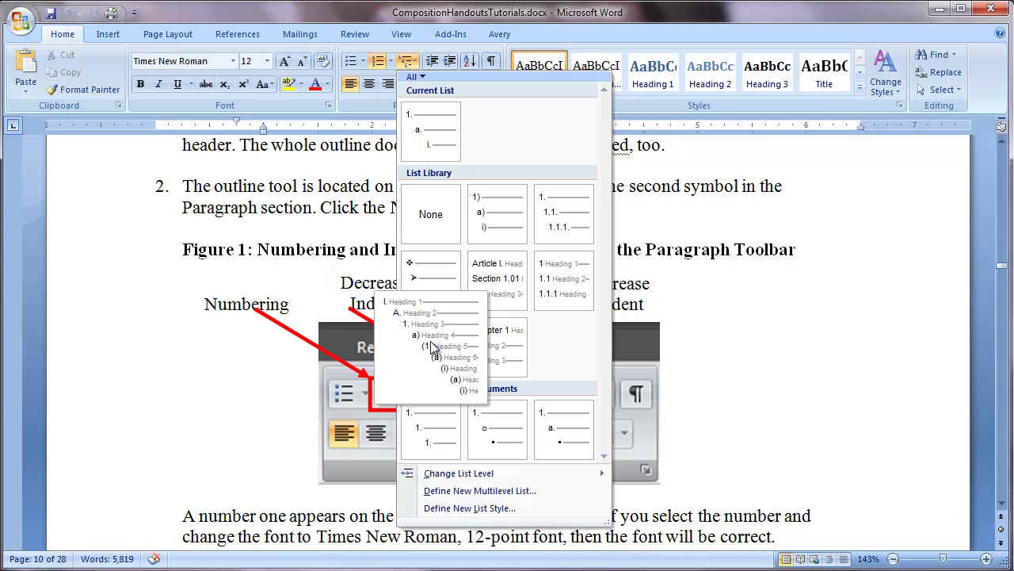
pyautogui.click(750, 266)
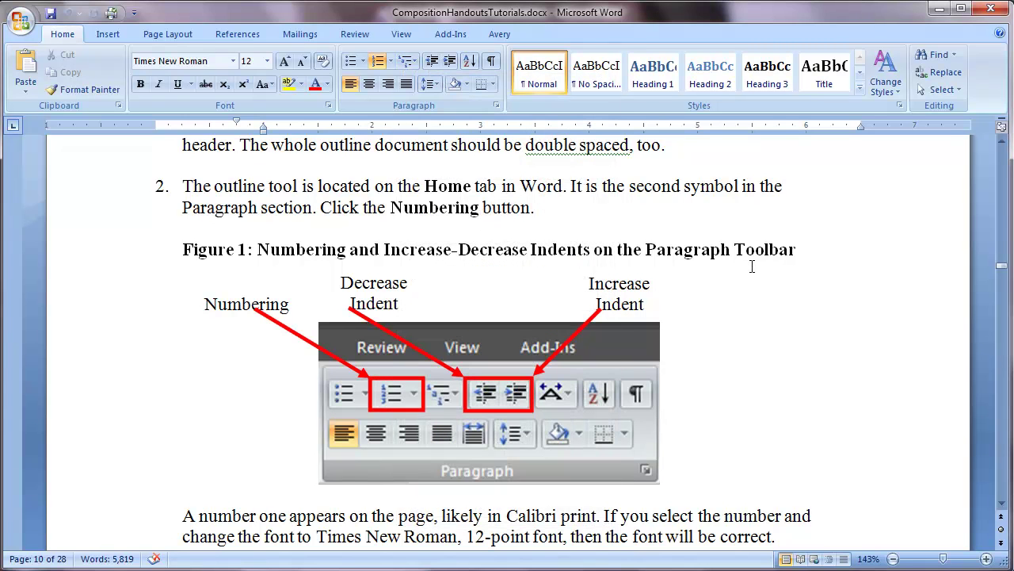
pyautogui.click(390, 62)
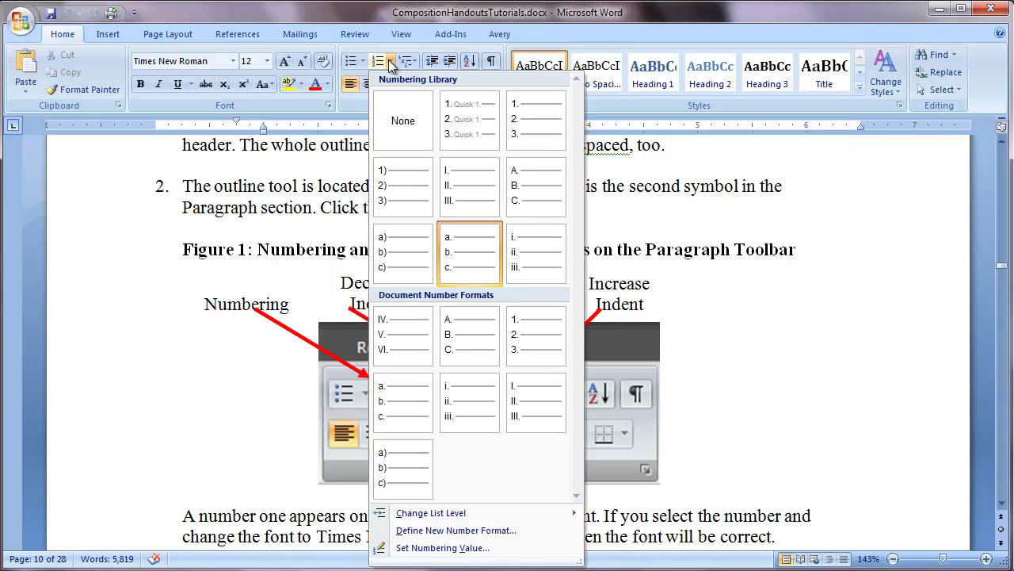
# - Dismiss the Numbering gallery, leaving the page 13 sample outline and thesis in view
pyautogui.click(390, 64)
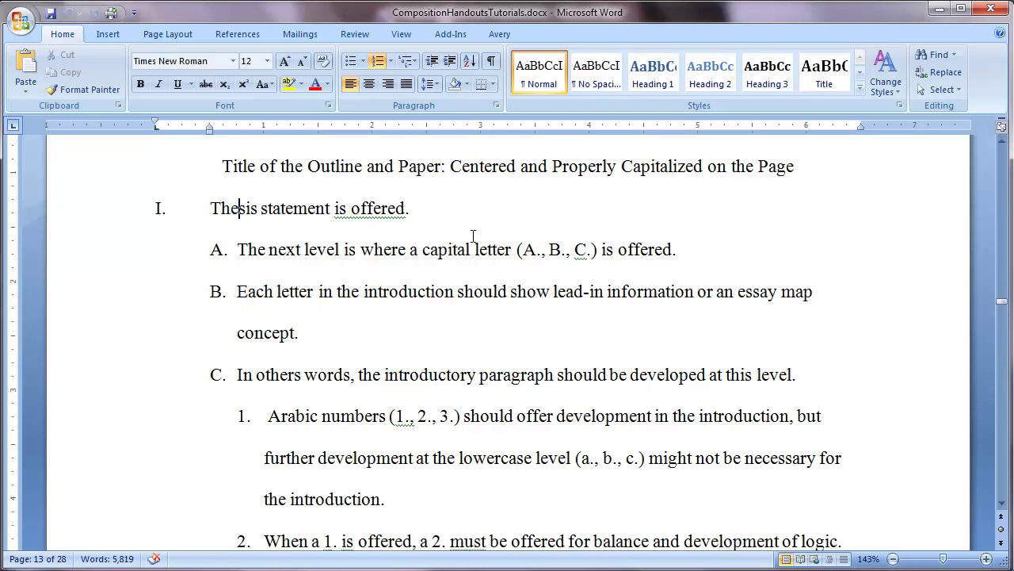
# - Select the thesis statement line, then the full sentence of section II
pyautogui.click(62, 223)
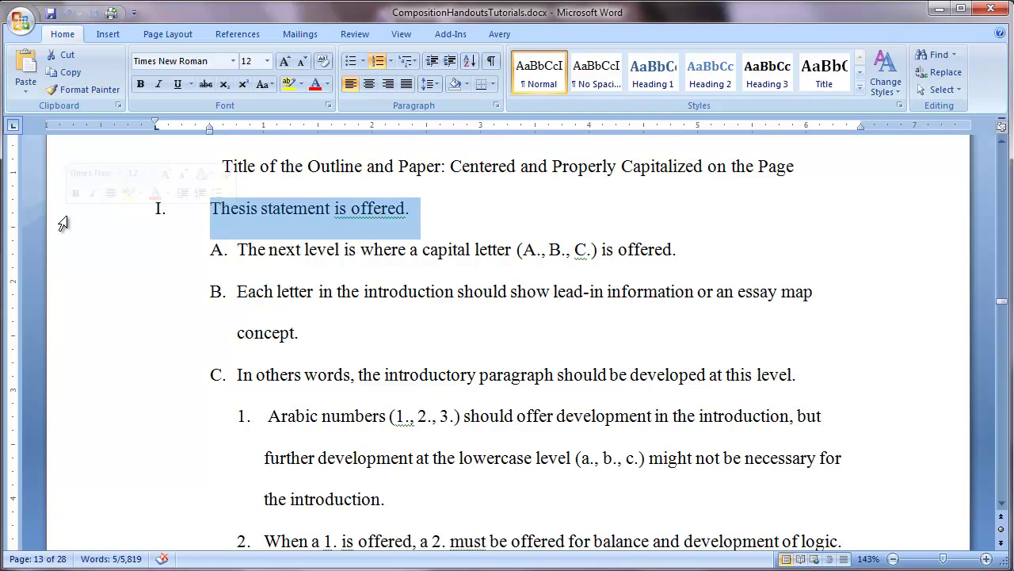
pyautogui.scroll(-2, 63, 223)
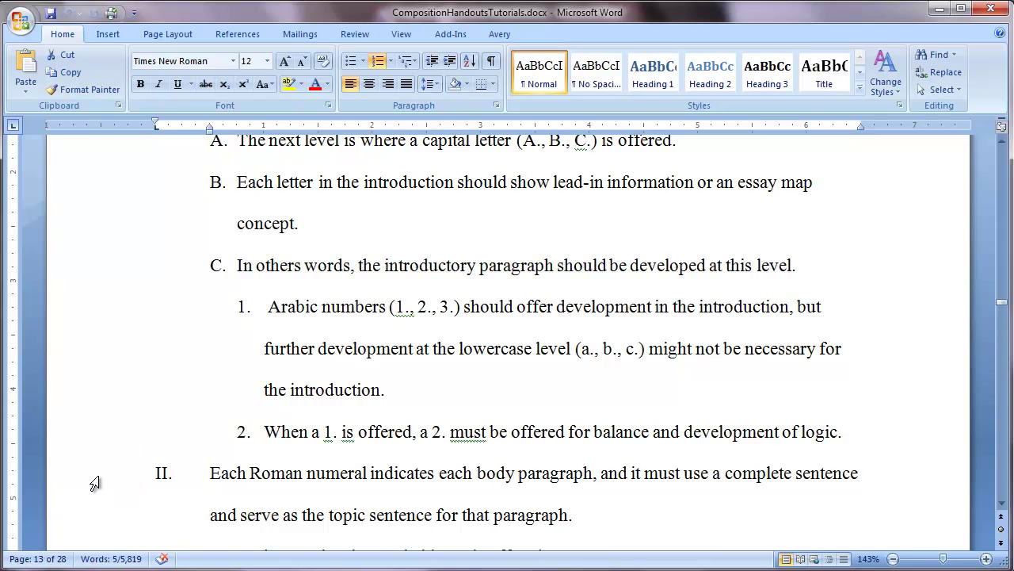
pyautogui.moveTo(91, 483); pyautogui.dragTo(96, 523)
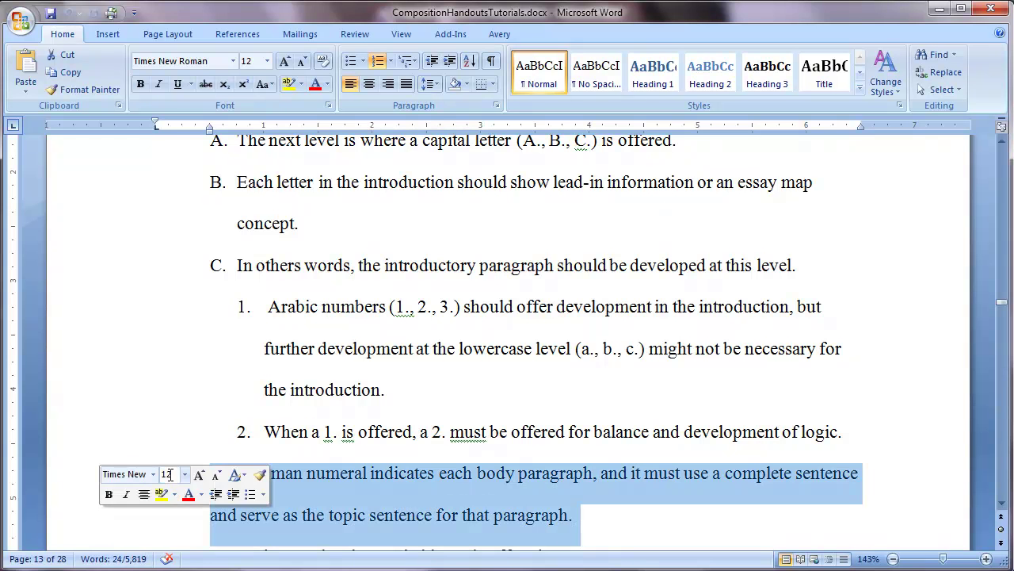
# - Highlight the phrase 'topic sentence' in section II of the sample outline
pyautogui.scroll(2, 190, 429)
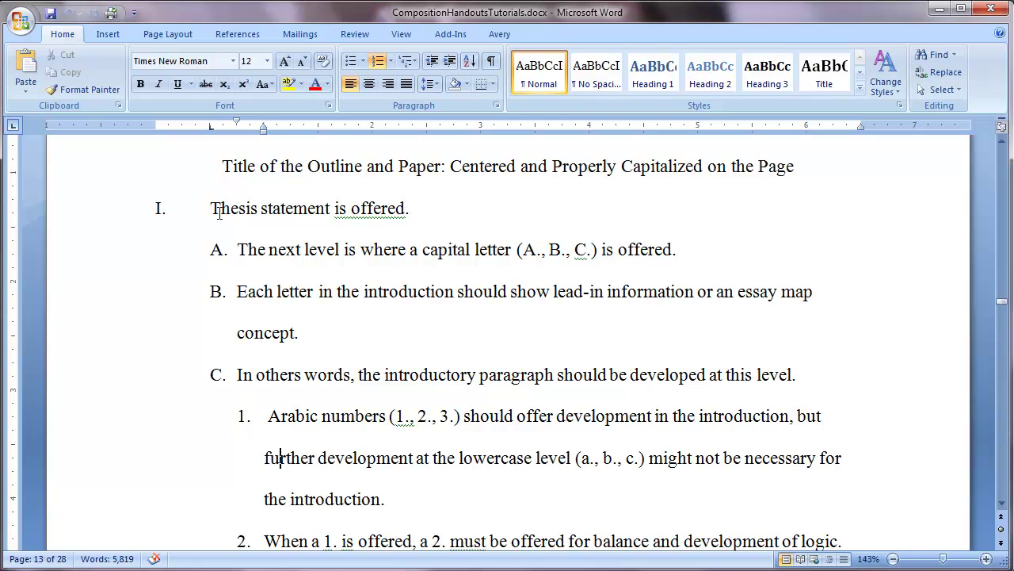
pyautogui.moveTo(217, 208); pyautogui.dragTo(296, 207)
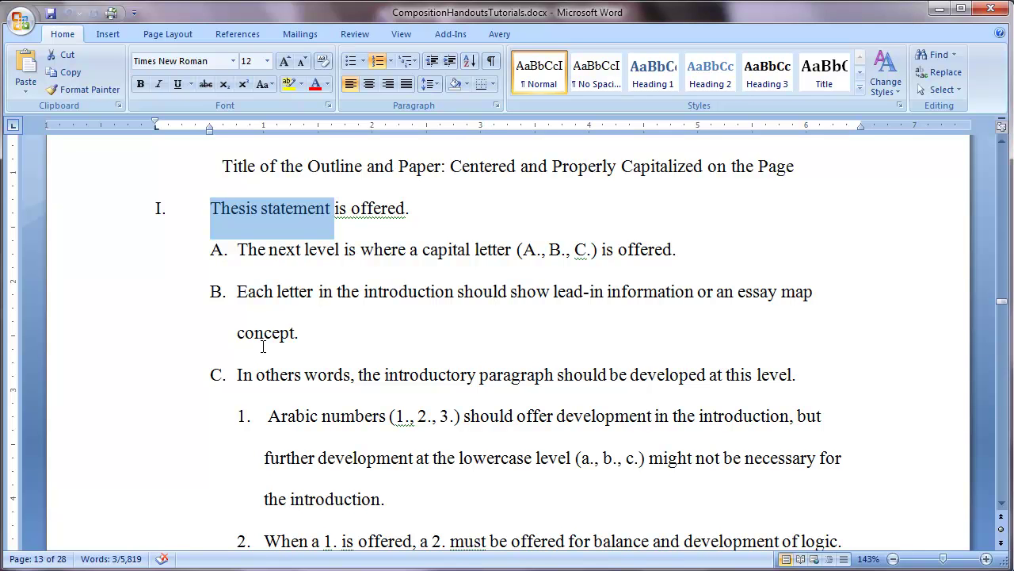
pyautogui.scroll(-10, 263, 346)
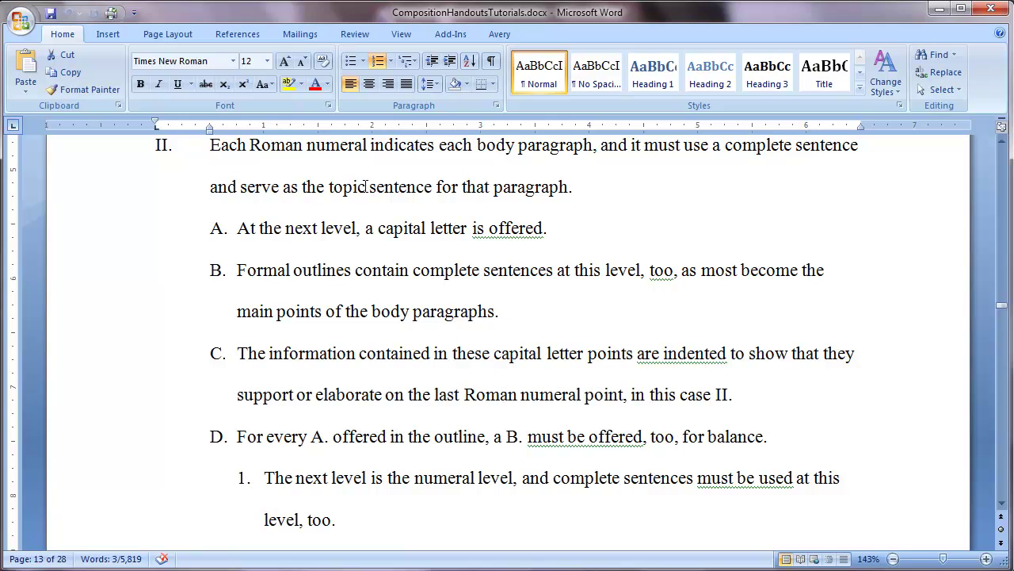
pyautogui.moveTo(352, 194); pyautogui.dragTo(415, 198)
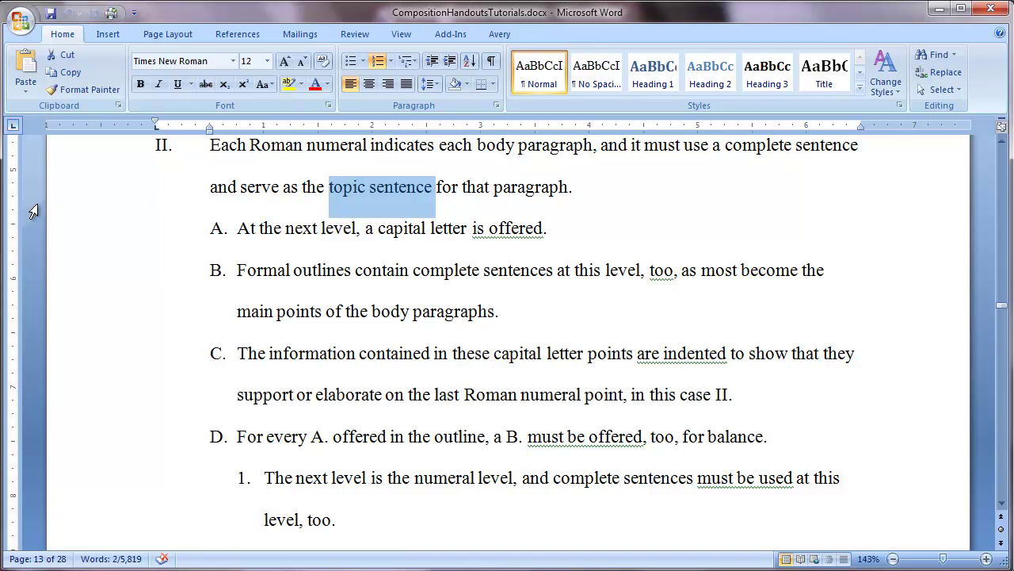
# - Select item A, both lines of section II, then capital-letter points A through D
pyautogui.click(54, 238)
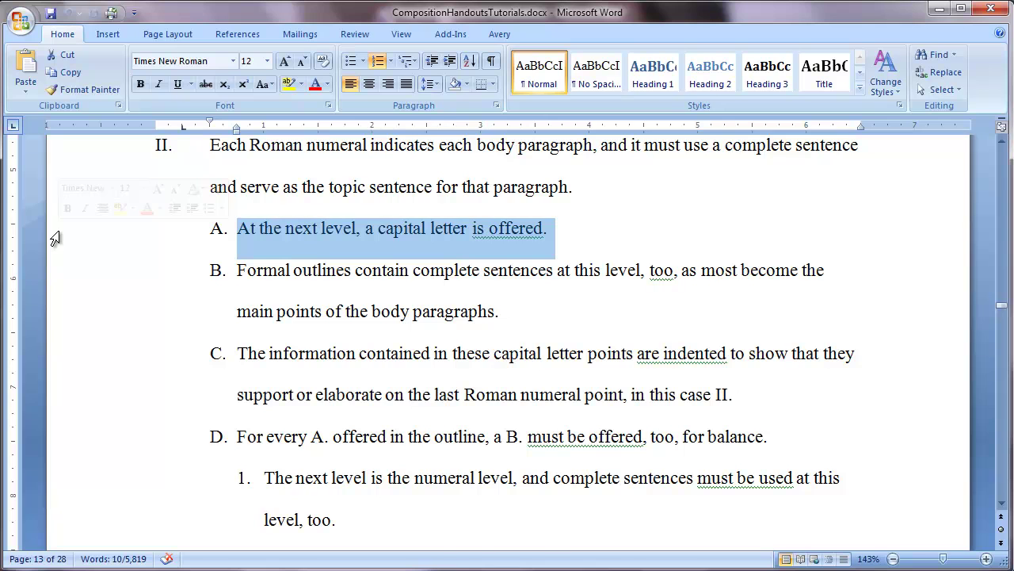
pyautogui.click(60, 154)
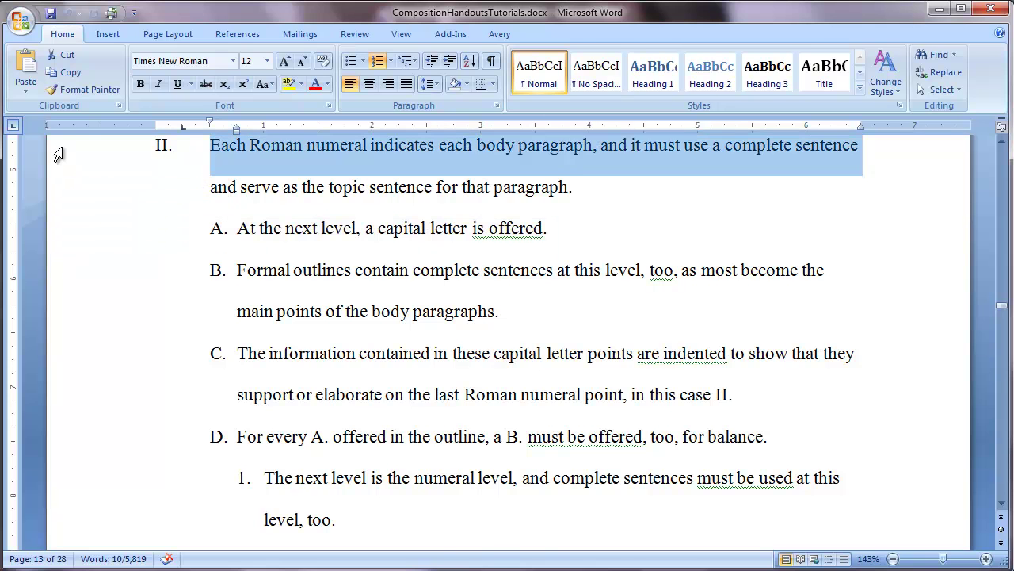
pyautogui.moveTo(59, 169); pyautogui.dragTo(62, 193)
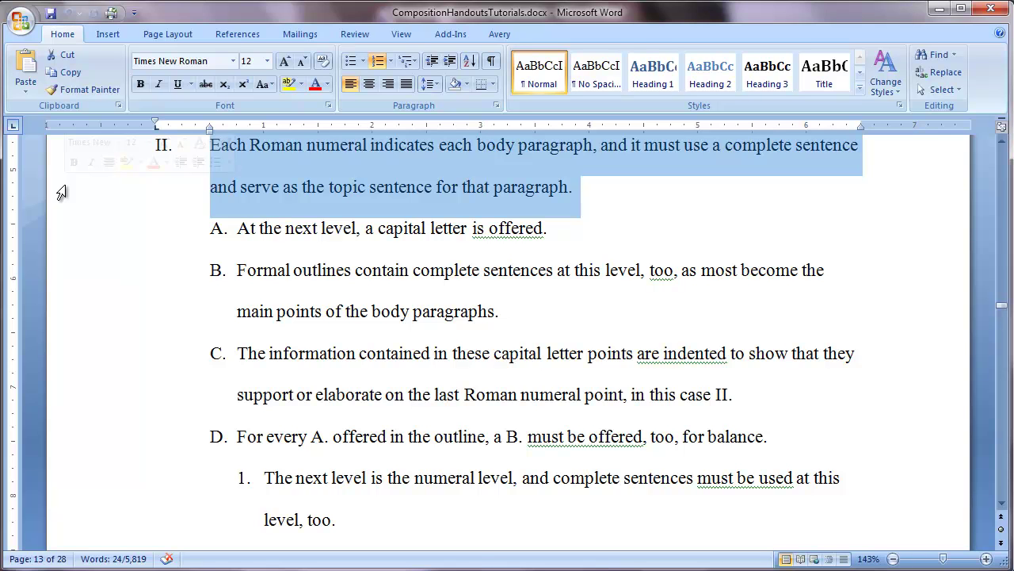
pyautogui.moveTo(89, 228); pyautogui.dragTo(118, 441)
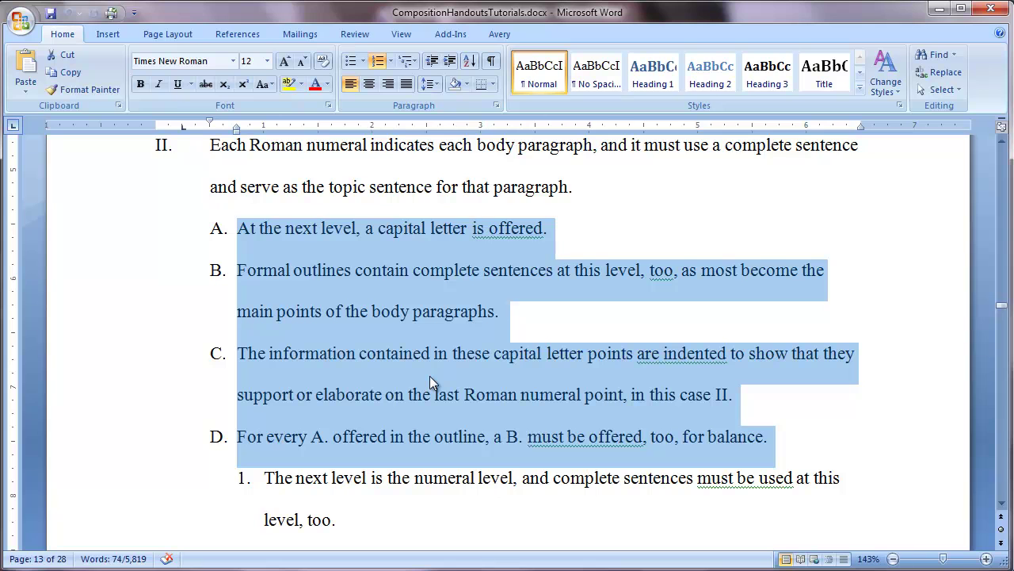
# - Select numbered point 1's sentence, then lowercase item a on page 14
pyautogui.click(277, 479)
pyautogui.moveTo(105, 490); pyautogui.dragTo(102, 521)
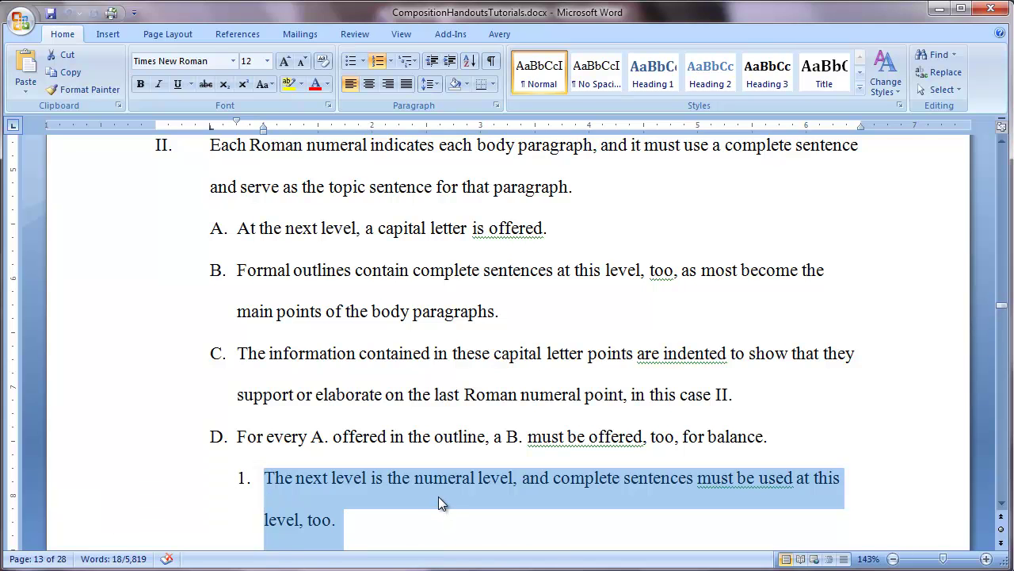
pyautogui.scroll(-15, 438, 496)
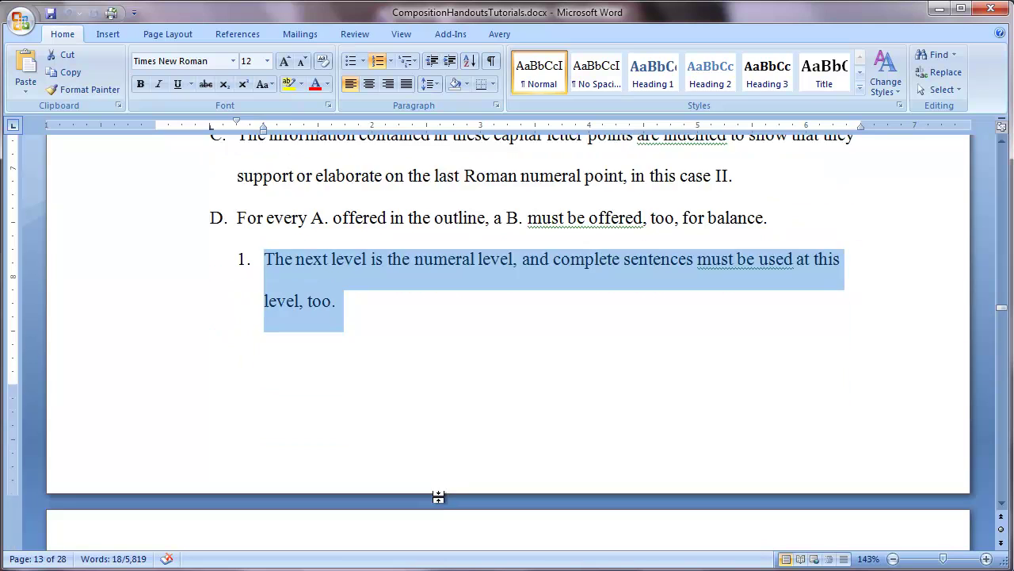
pyautogui.click(255, 369)
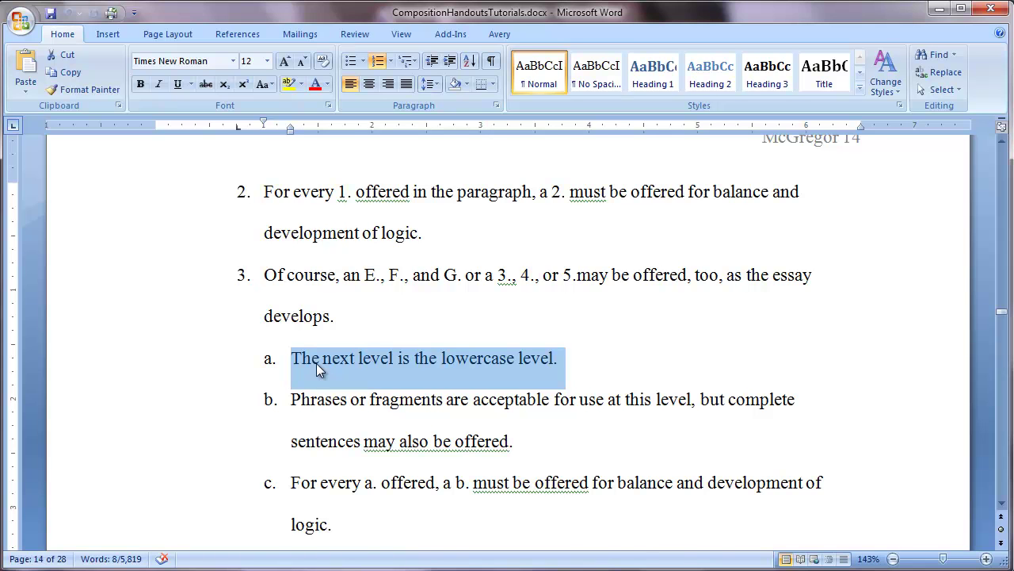
# - Select and deselect lowercase points i and ii, then return to section II's points A–D
pyautogui.scroll(-2, 316, 363)
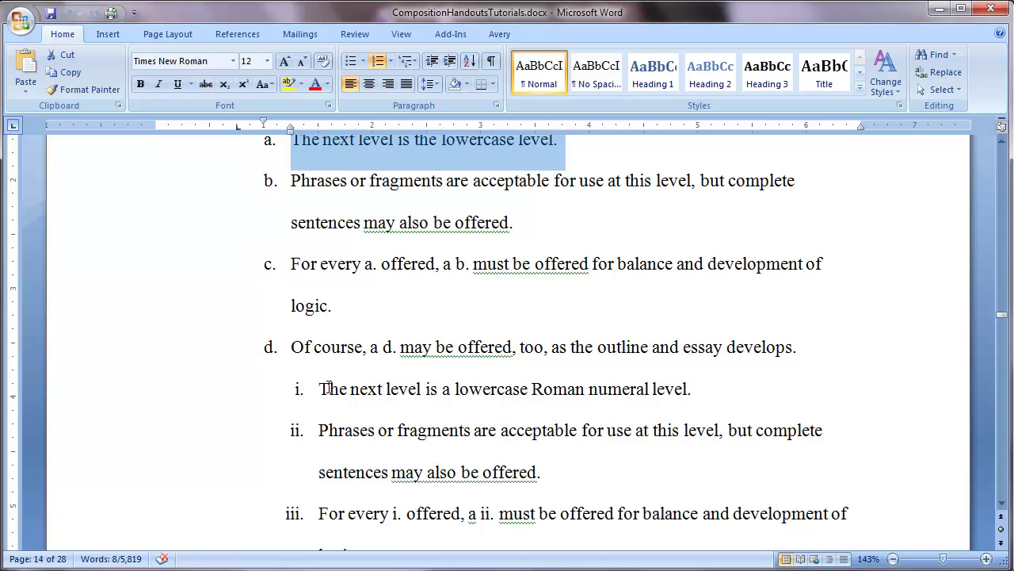
pyautogui.moveTo(320, 388); pyautogui.dragTo(557, 471)
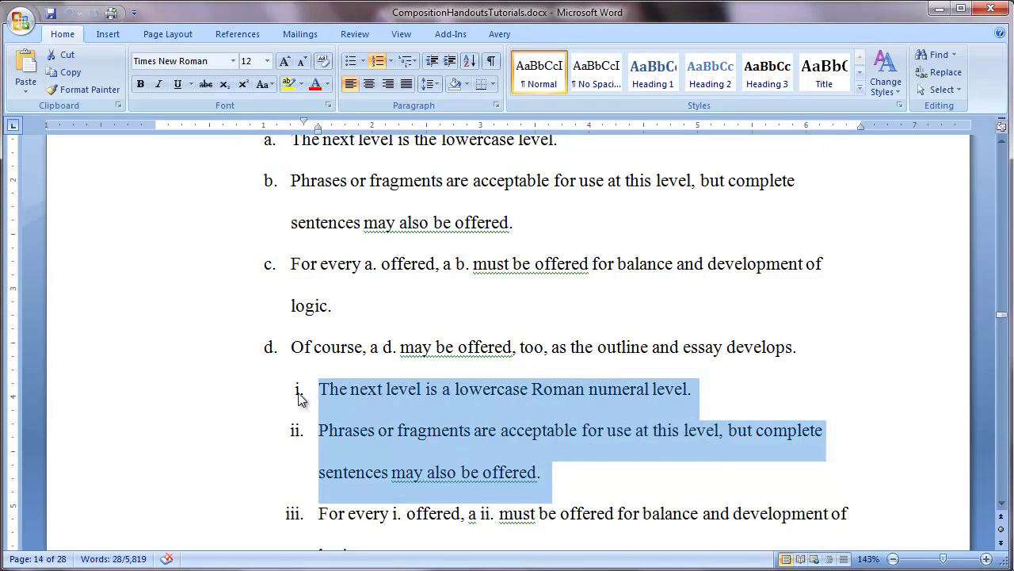
pyautogui.click(391, 398)
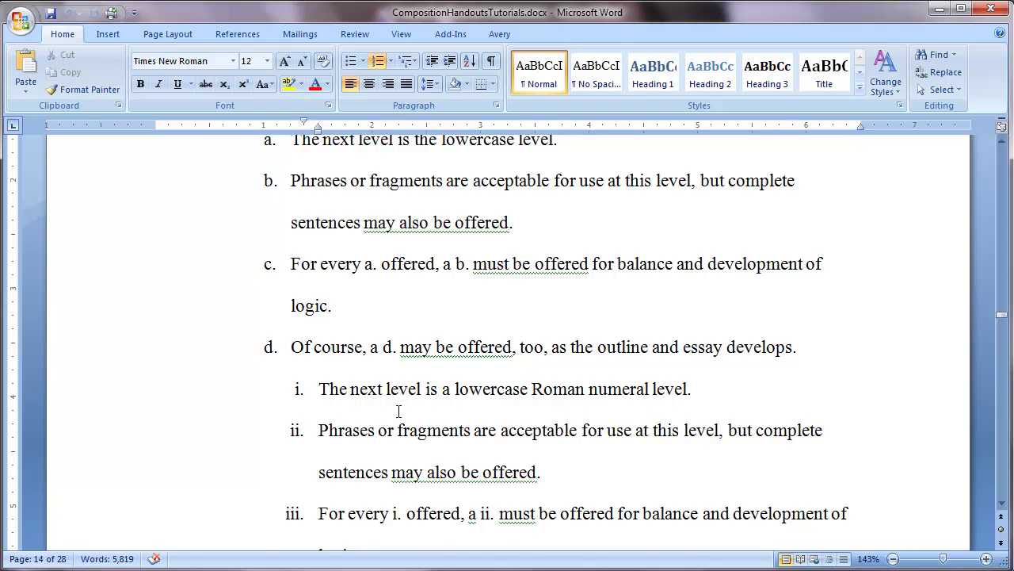
pyautogui.scroll(1, 391, 412)
pyautogui.scroll(15, 389, 411)
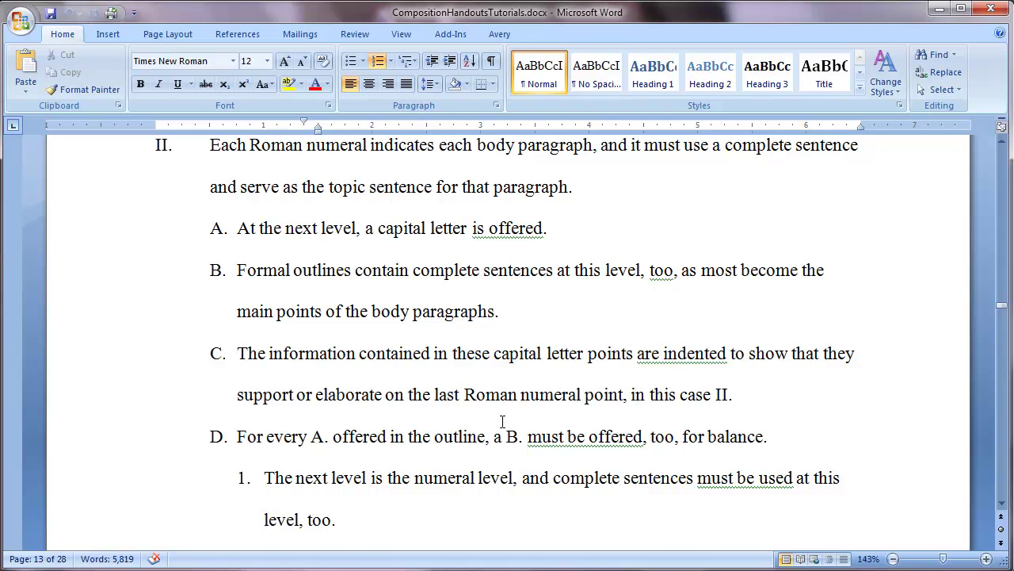
# - Select and then deselect capital-letter points A through C as an example
pyautogui.moveTo(64, 242); pyautogui.dragTo(76, 374)
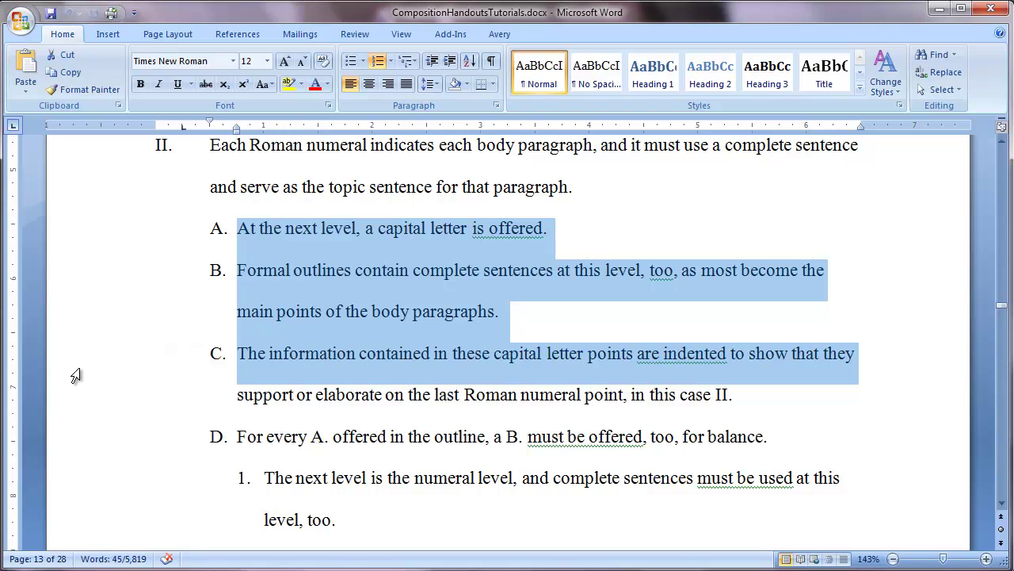
pyautogui.click(378, 405)
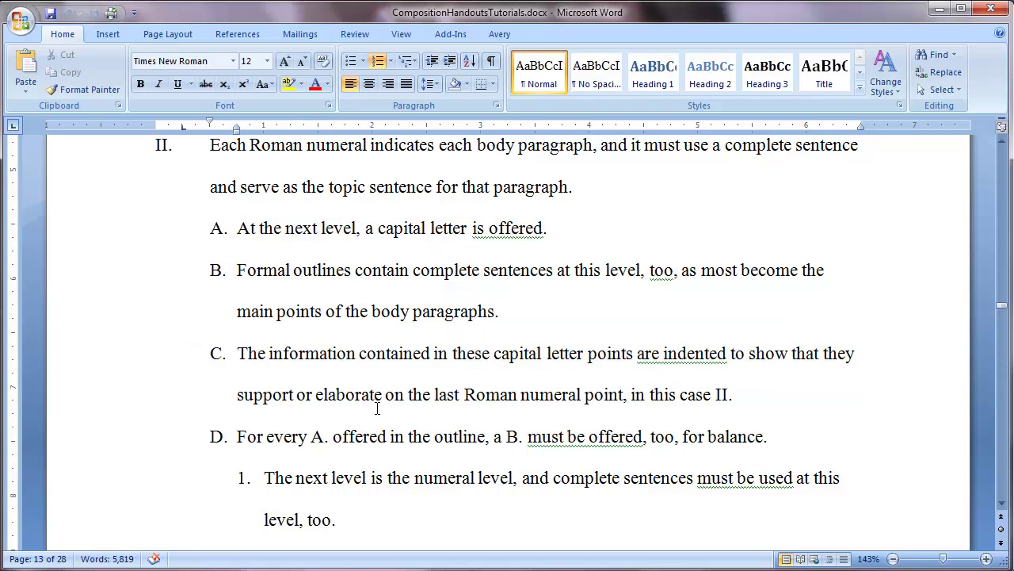
pyautogui.scroll(-1, 377, 408)
pyautogui.scroll(-2, 373, 405)
# - Select the nested points below point D and scroll further down the outline
pyautogui.moveTo(270, 318); pyautogui.dragTo(387, 508)
pyautogui.scroll(-9, 322, 340)
pyautogui.scroll(-2, 338, 333)
pyautogui.scroll(-2, 386, 509)
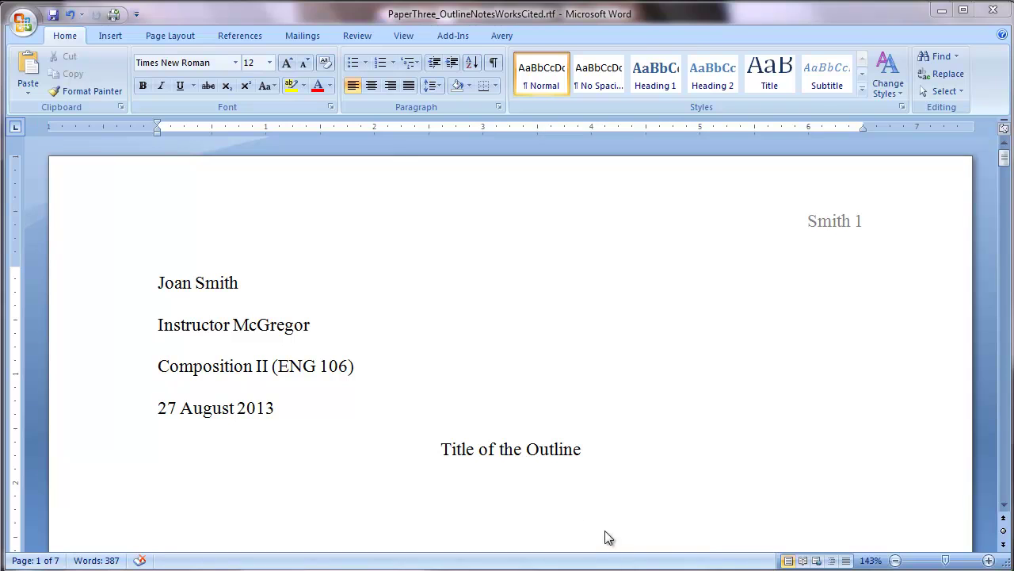
# - Under the title, start an I. II. III. list with 'Thesis statement is offered.' and an empty II
pyautogui.click(568, 502)
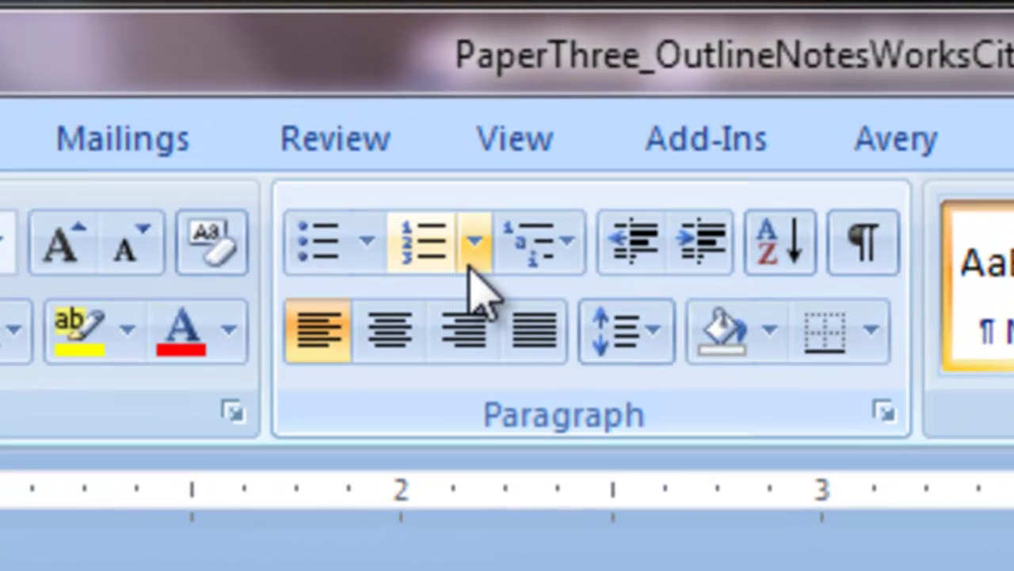
pyautogui.click(469, 267)
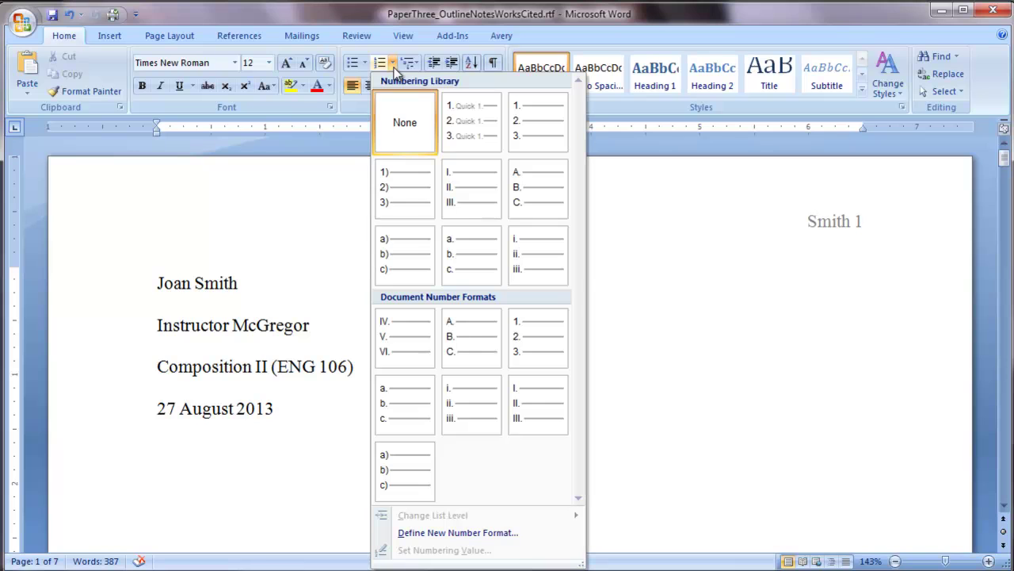
pyautogui.click(465, 195)
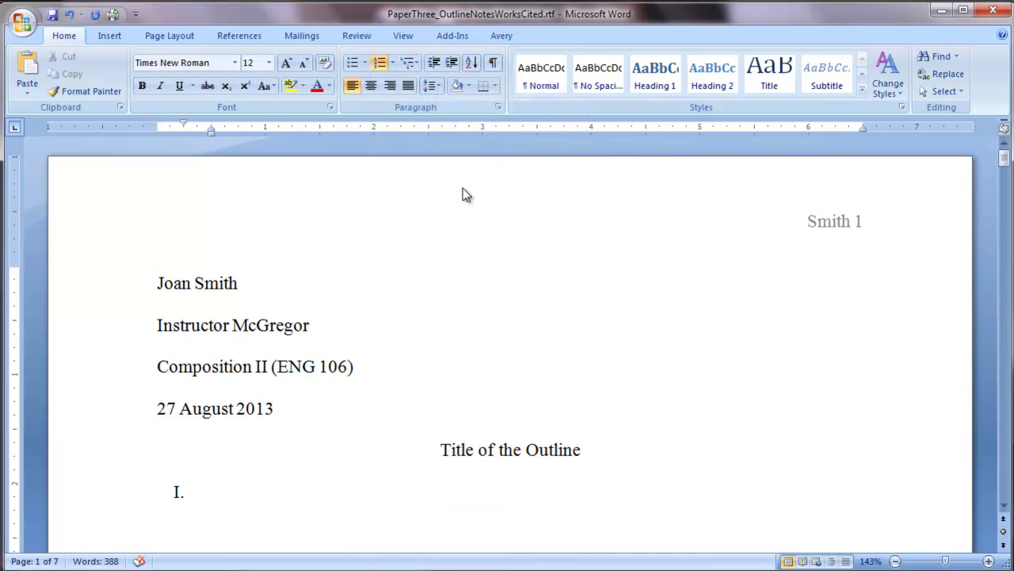
pyautogui.write('Thesis')
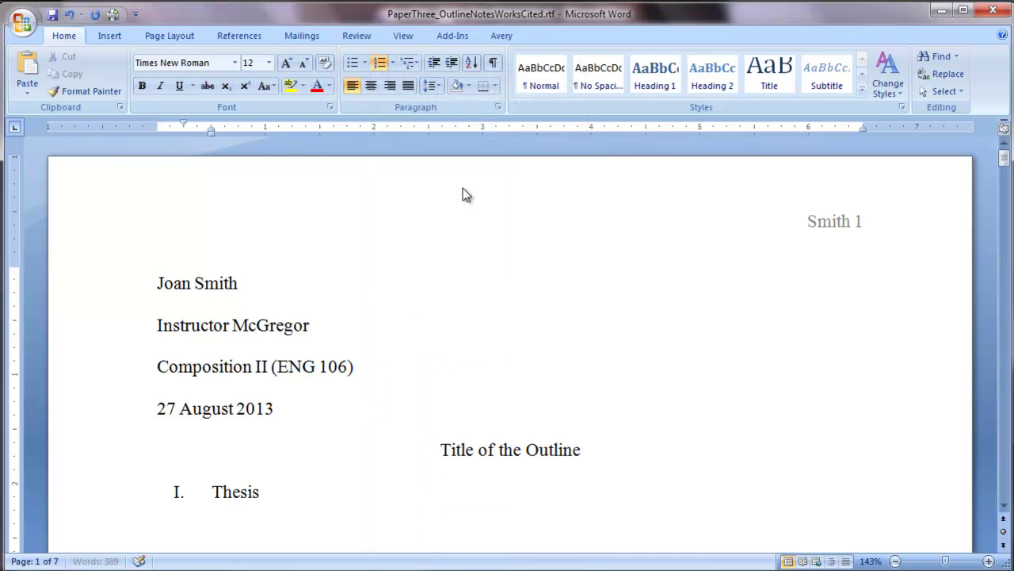
pyautogui.write(' statement is of')
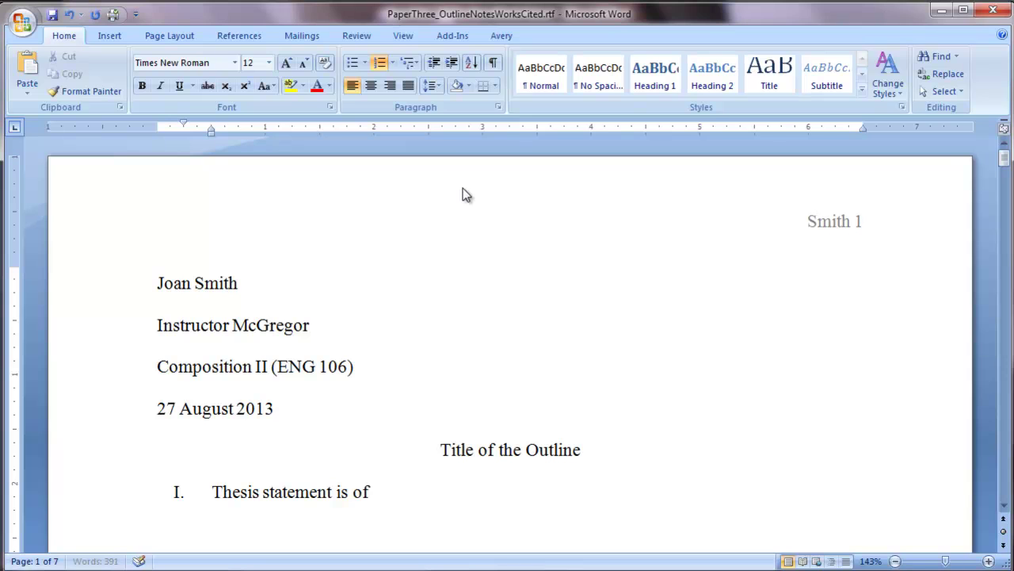
pyautogui.write('fered.')
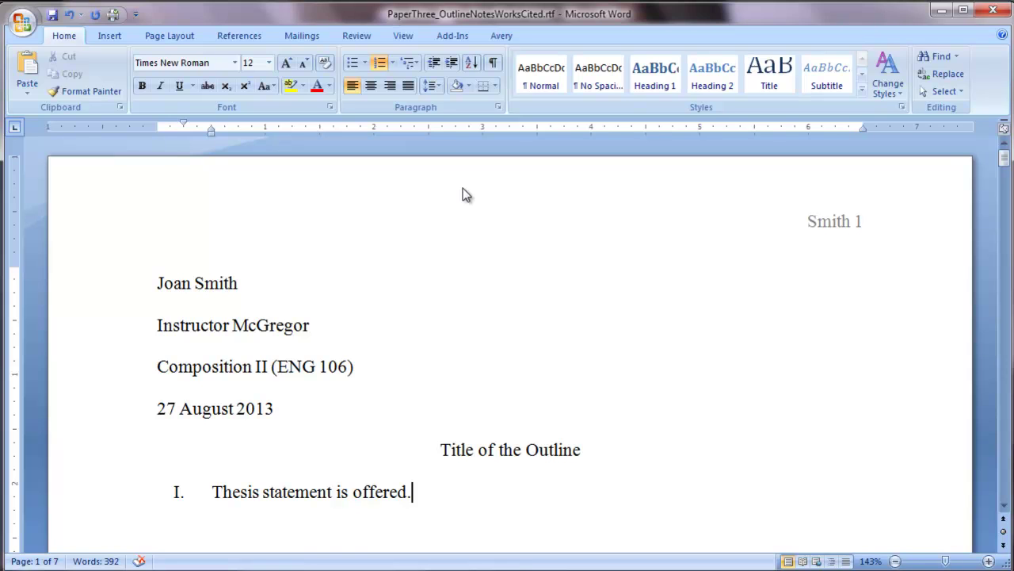
pyautogui.press('Return')
pyautogui.moveTo(1003, 508); pyautogui.dragTo(1003, 508)
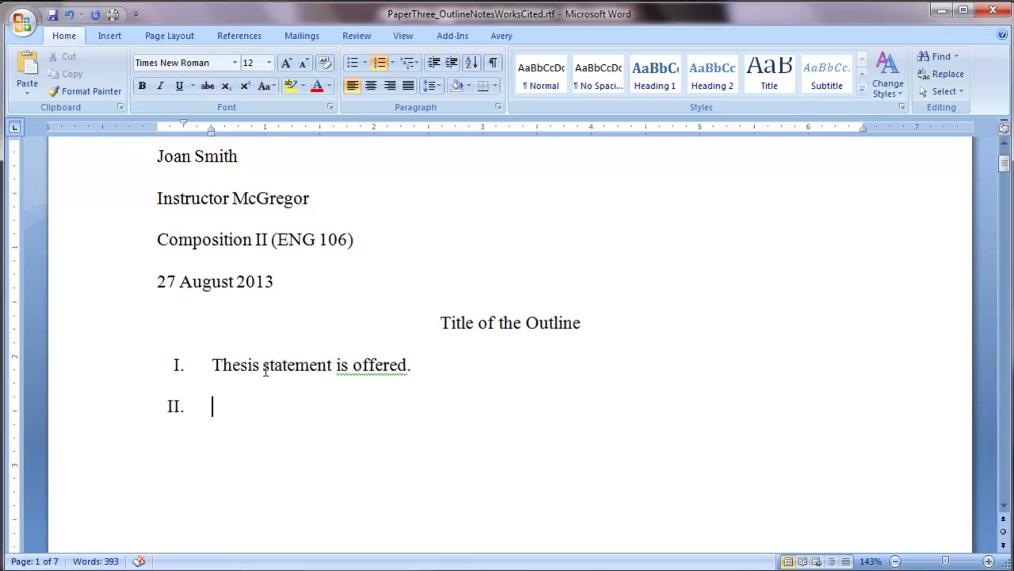
# - Try capital-letter numbering on the list, then switch it back to Roman numerals
pyautogui.click(393, 64)
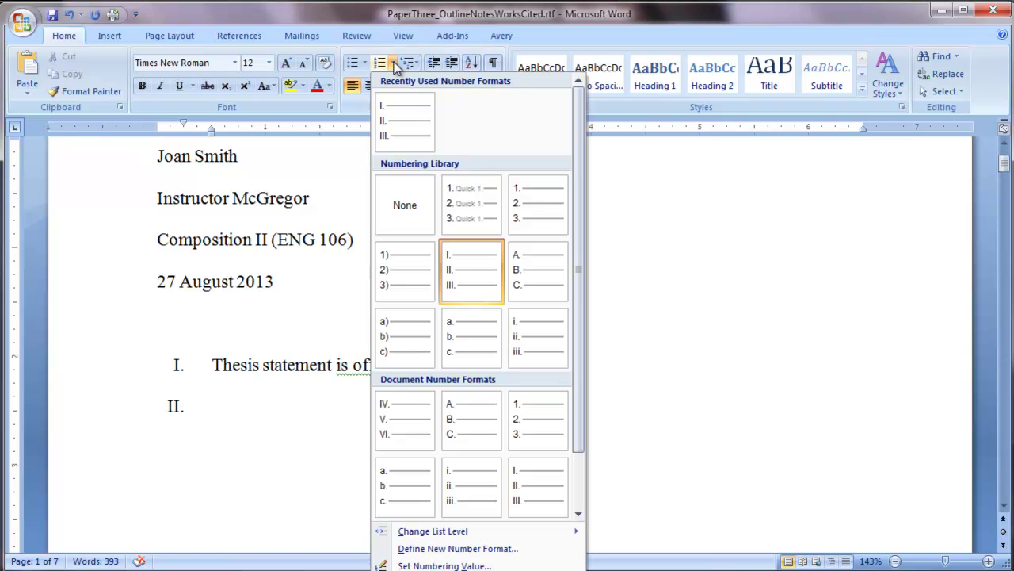
pyautogui.click(559, 284)
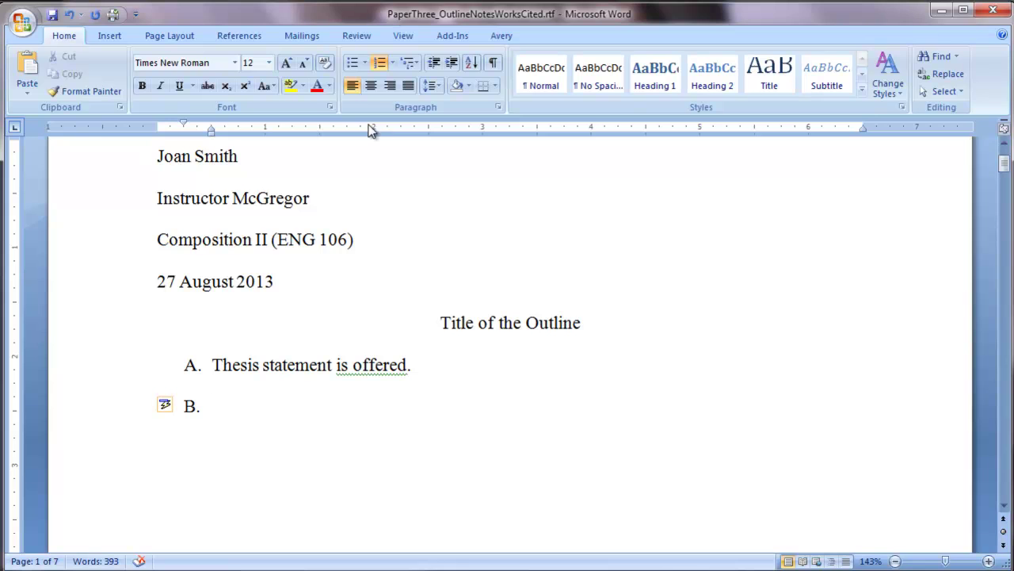
pyautogui.click(392, 63)
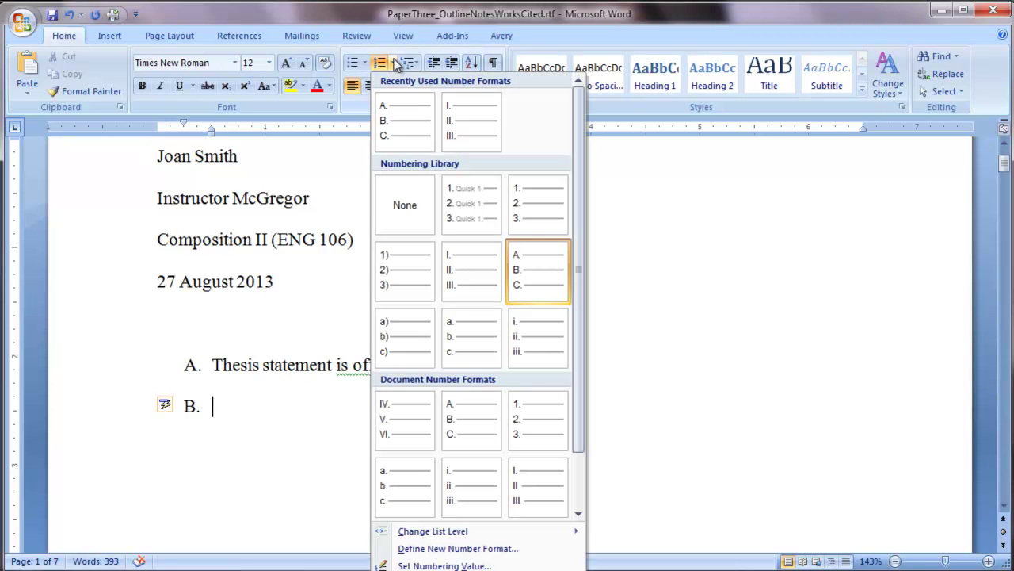
pyautogui.click(480, 283)
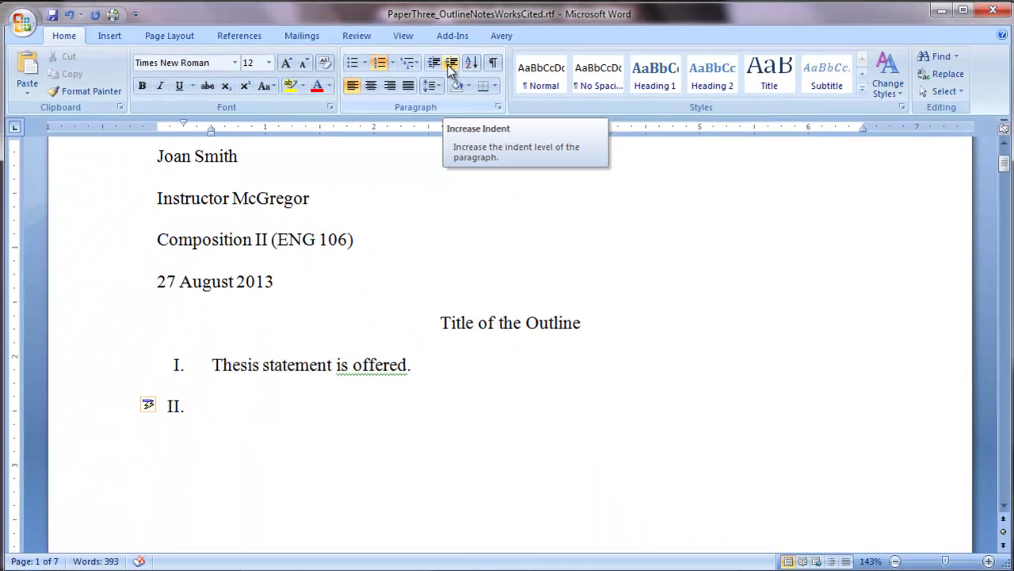
# - Indent the empty point under I and label it A. with the A. B. C. format
pyautogui.click(451, 71)
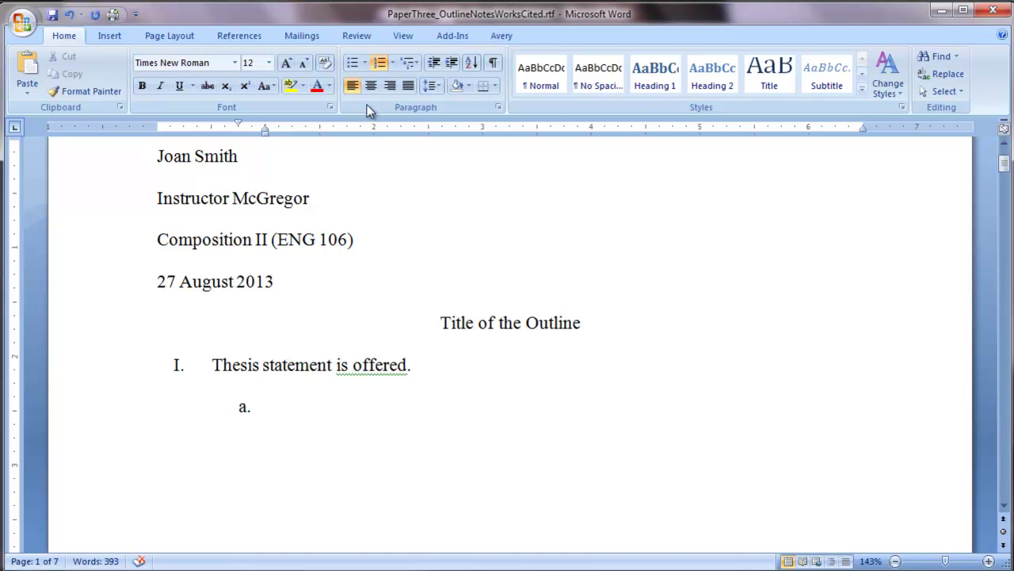
pyautogui.click(394, 65)
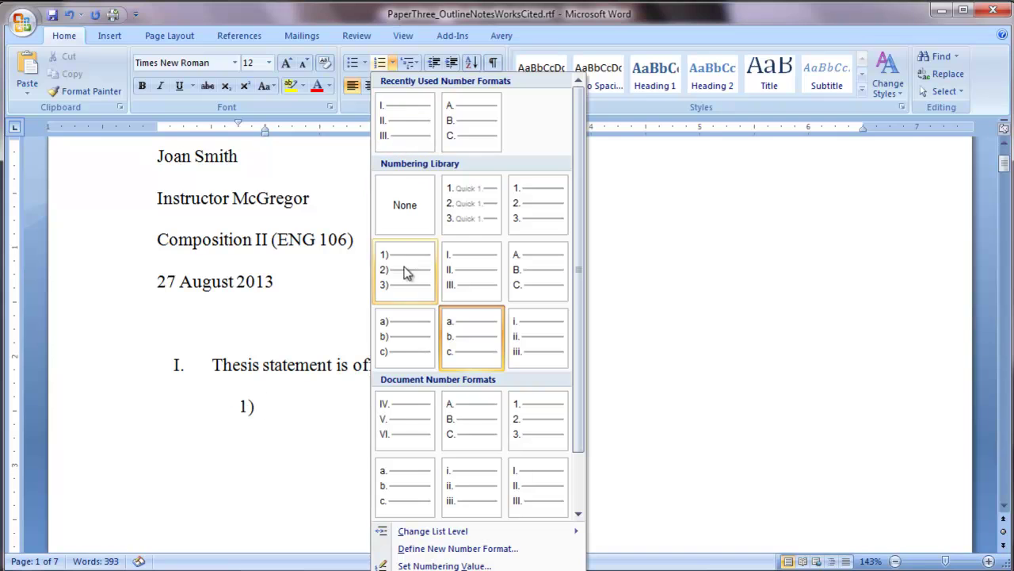
pyautogui.click(528, 269)
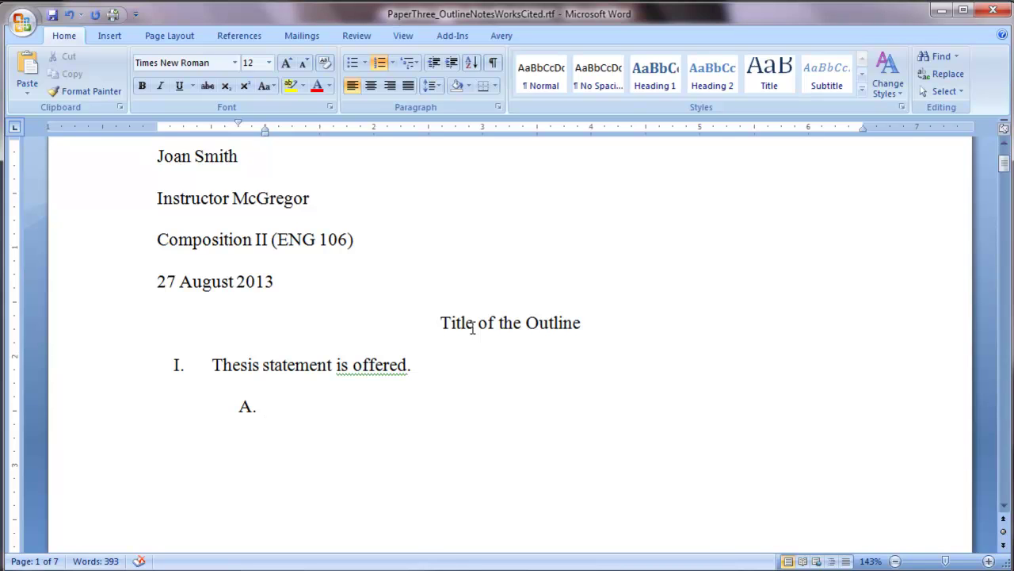
# - Type sub-points A 'Lead-in statement or attention-grabber ...' and B 'An essay map is appropriate here.'
pyautogui.write('Lead-in statement or')
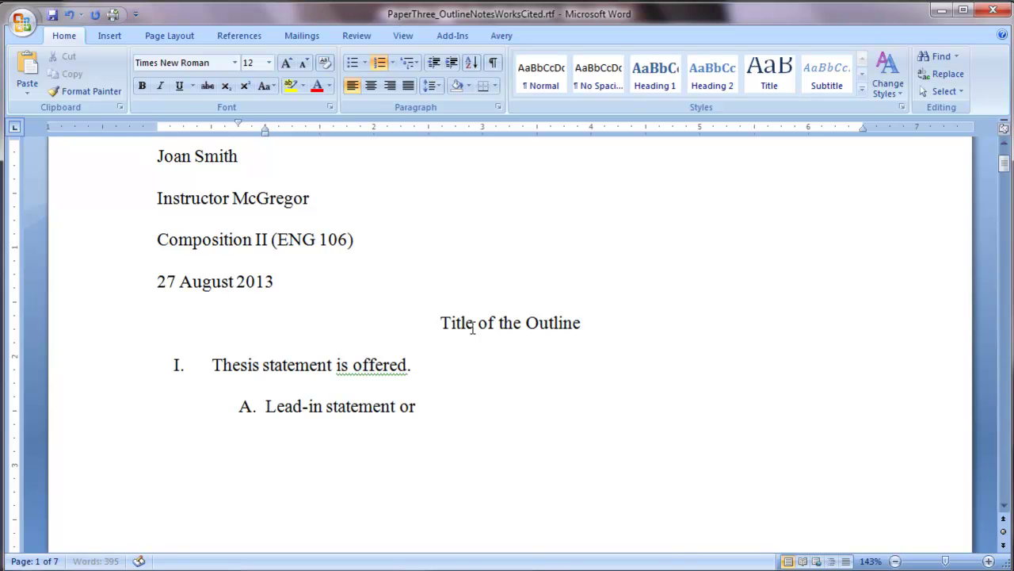
pyautogui.write(' attention-grabber')
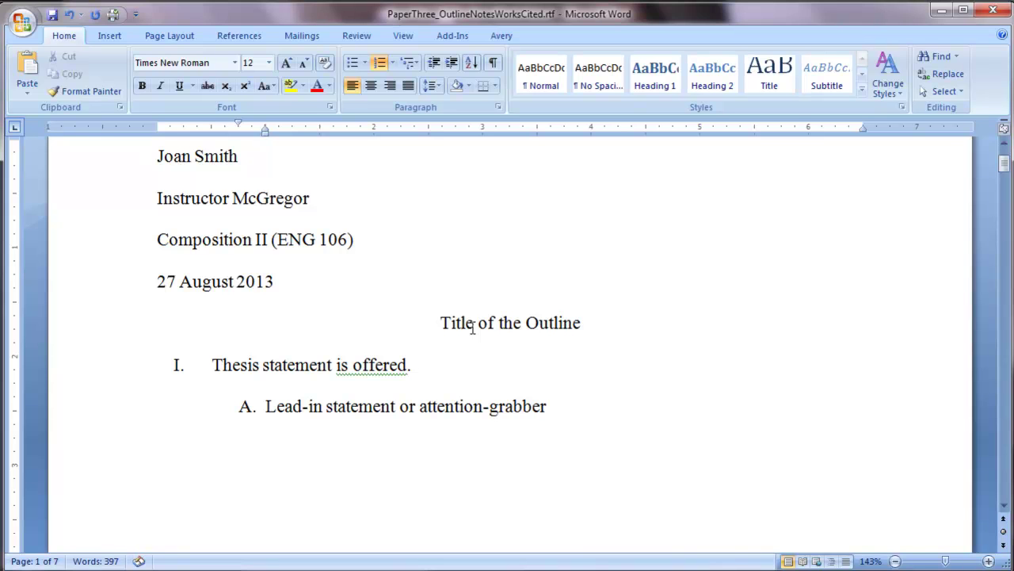
pyautogui.write(' ...')
pyautogui.press('Return')
pyautogui.write('An essay map is appropriate here.')
pyautogui.press('Return')
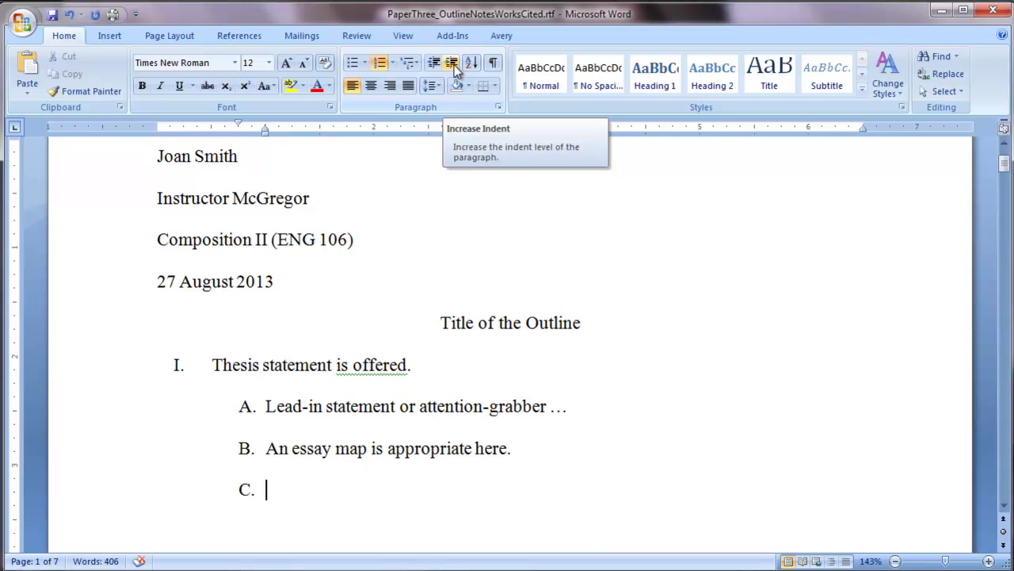
# - Demote the empty line to Arabic-numeral point 1, type 'Description and other details are offered at this level.', and add a new point
pyautogui.click(392, 63)
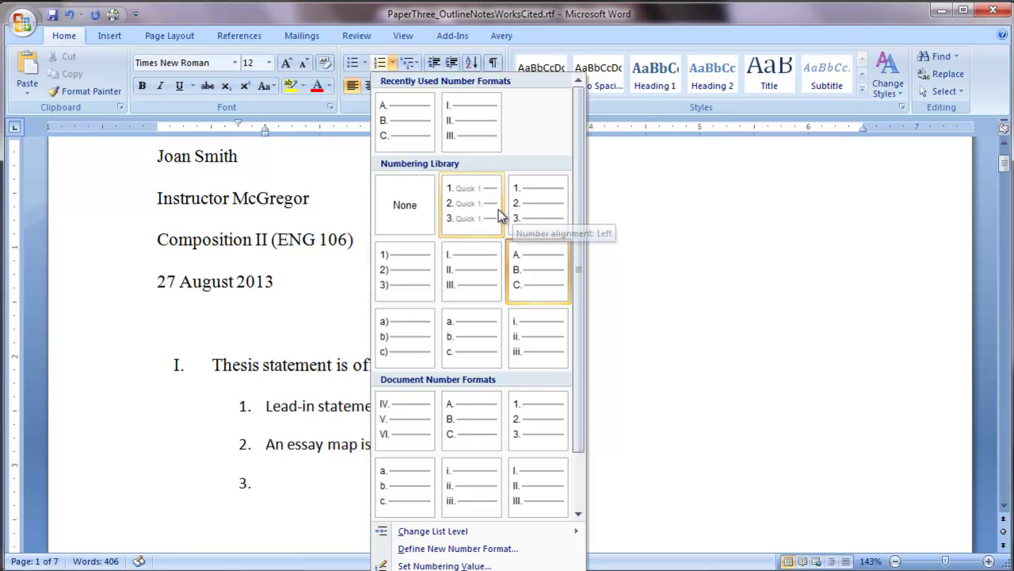
pyautogui.click(451, 63)
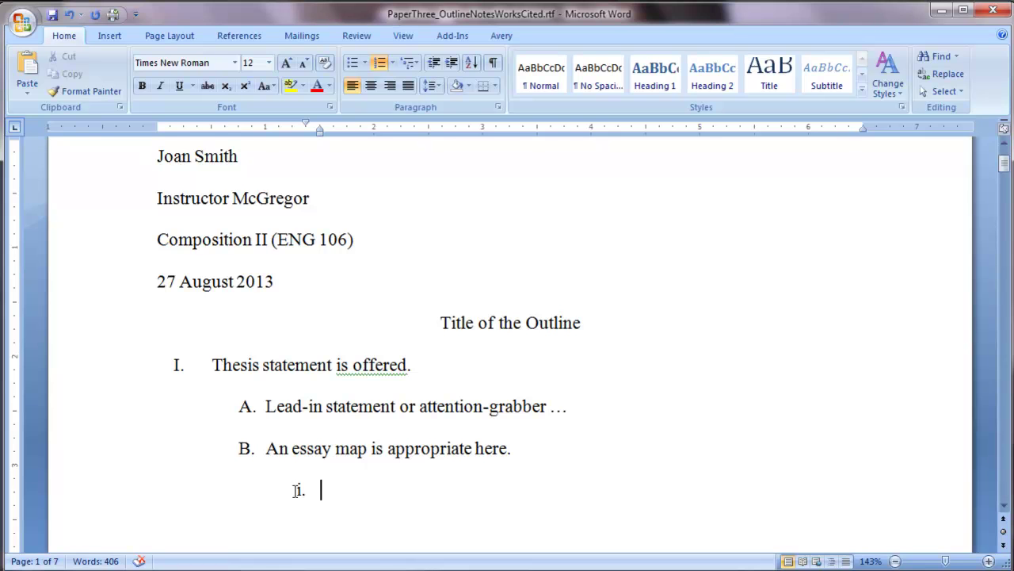
pyautogui.click(393, 62)
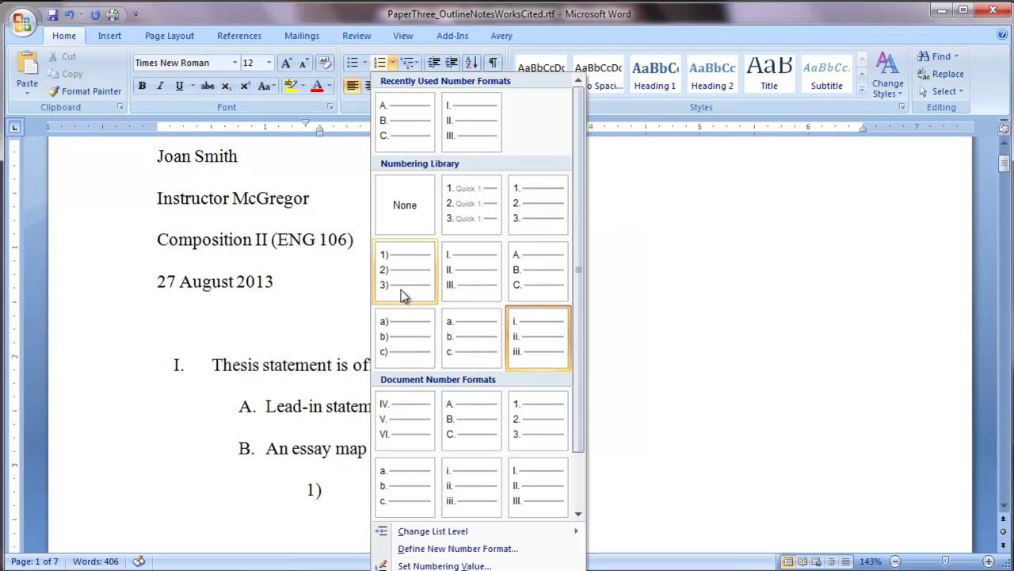
pyautogui.click(543, 192)
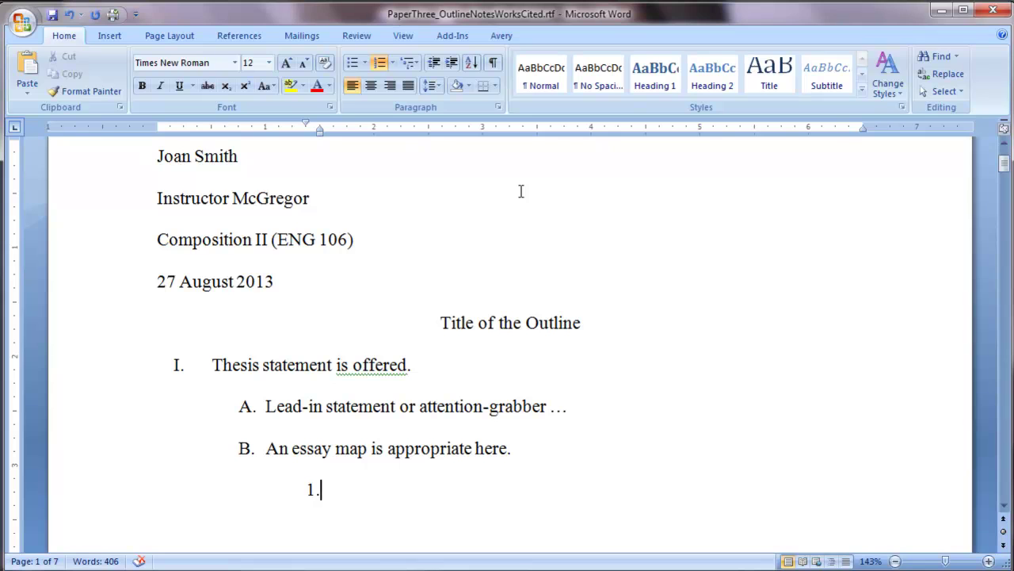
pyautogui.write('Descrip')
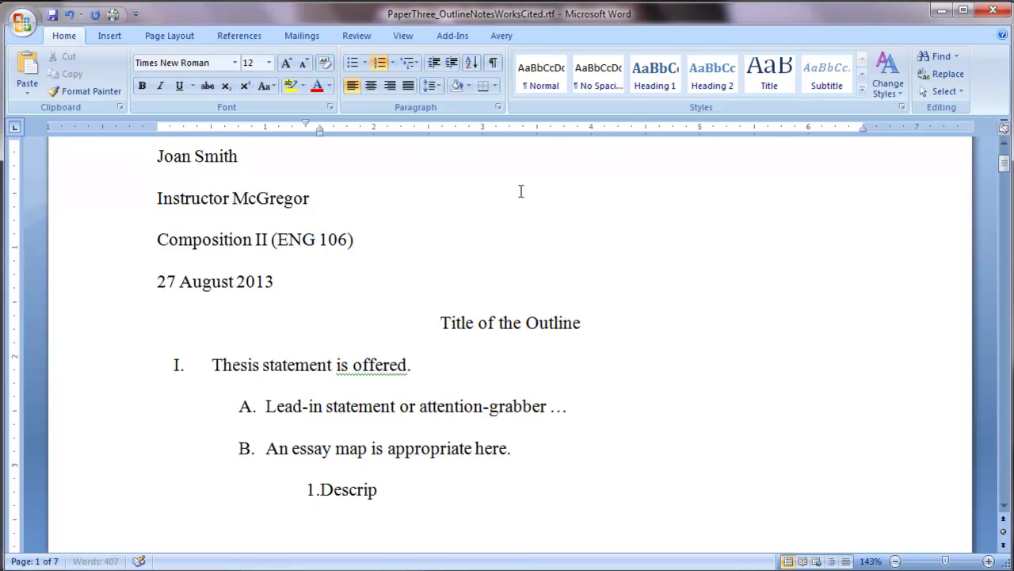
pyautogui.write('tion and othe')
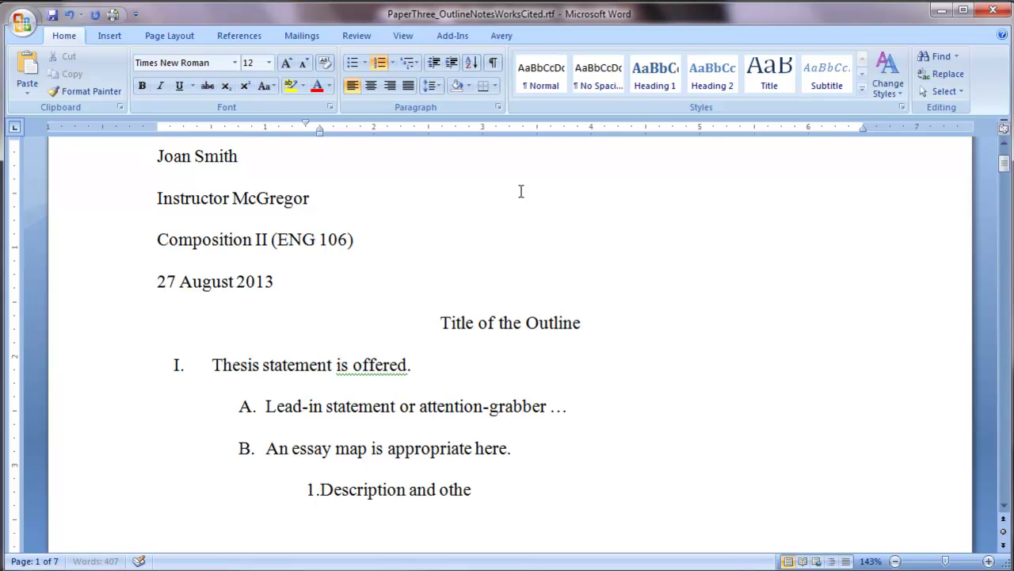
pyautogui.write('r details ')
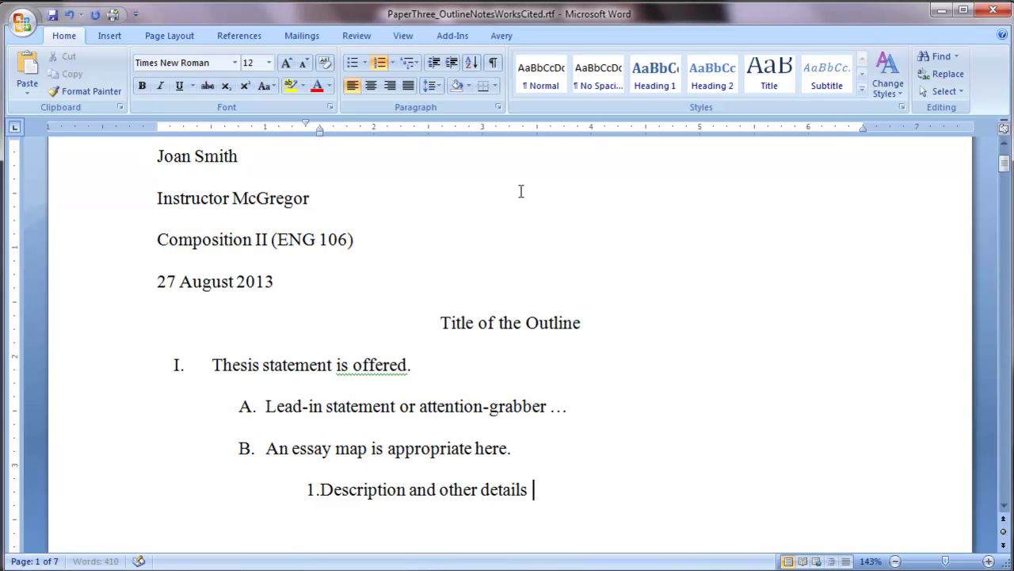
pyautogui.write('are offered a')
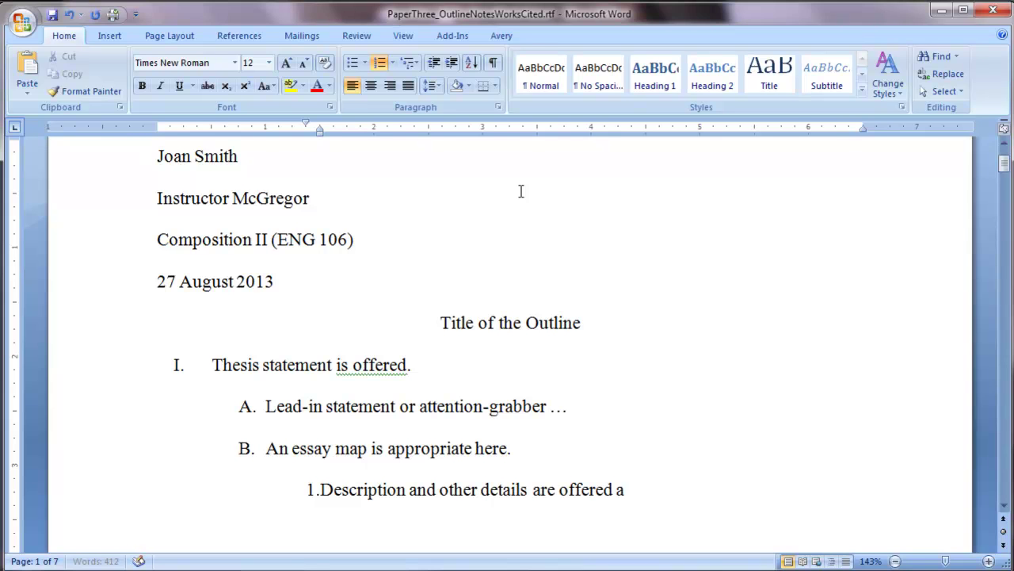
pyautogui.write('t this level.')
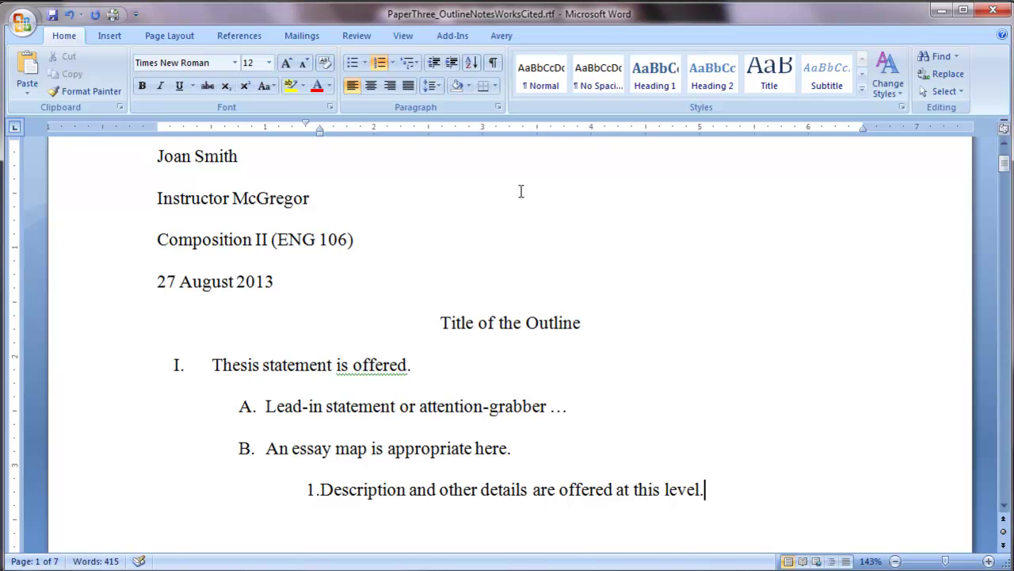
pyautogui.press('Return')
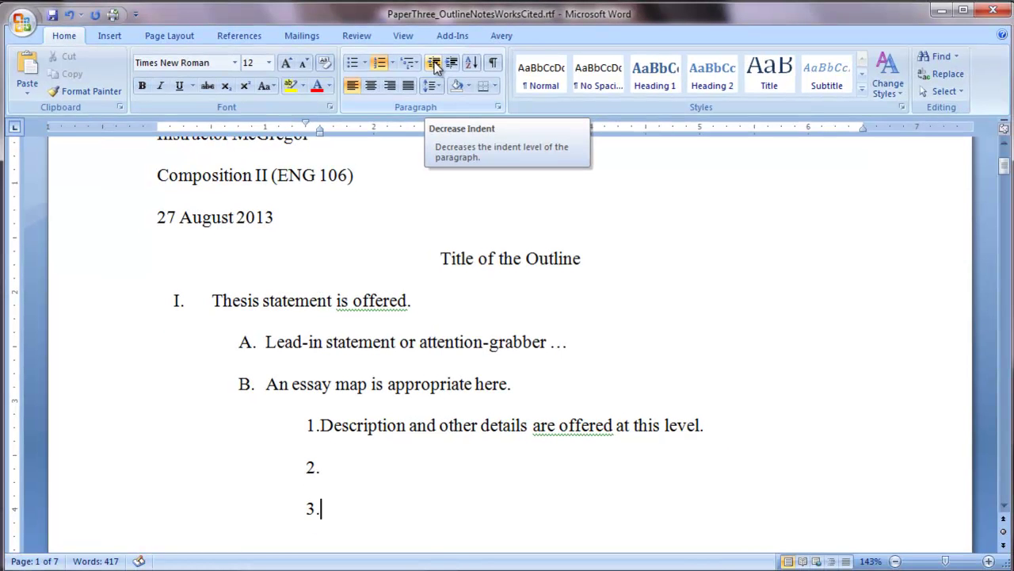
# - Promote the line to point C, enter 'Wrap up the introduction…', then add a new Roman numeral II
pyautogui.click(434, 66)
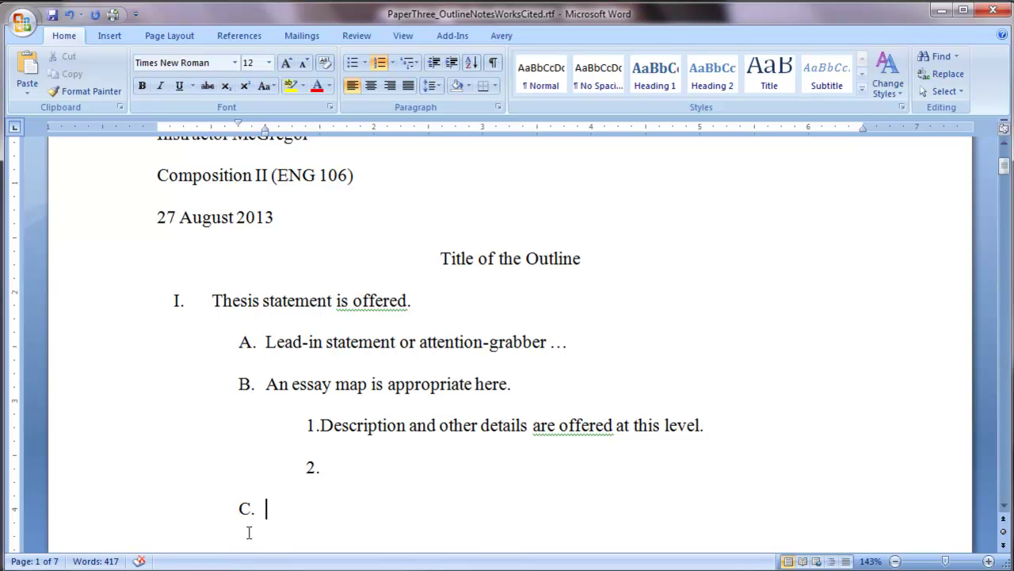
pyautogui.write('Wrap')
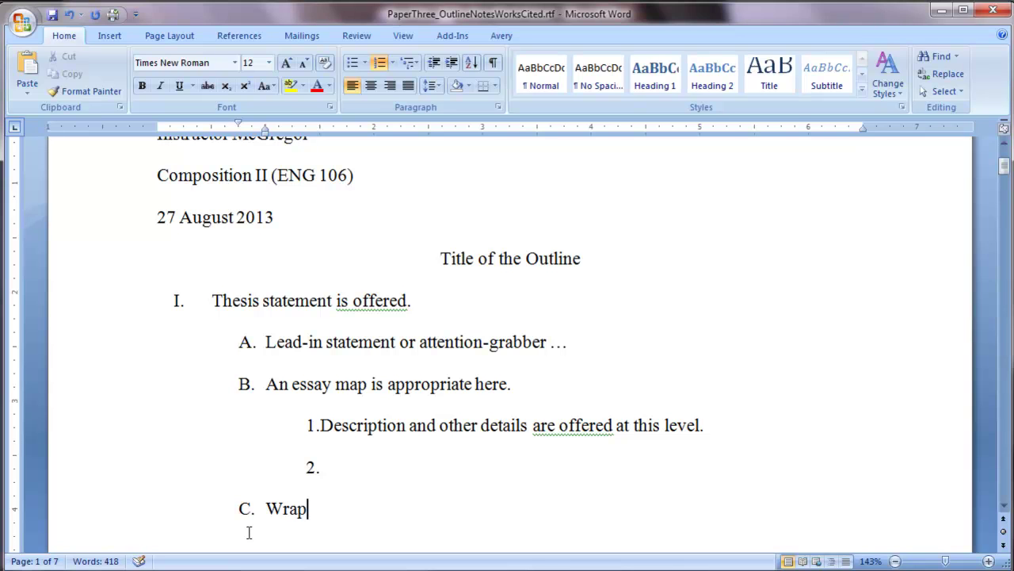
pyautogui.write(' up the introduction…')
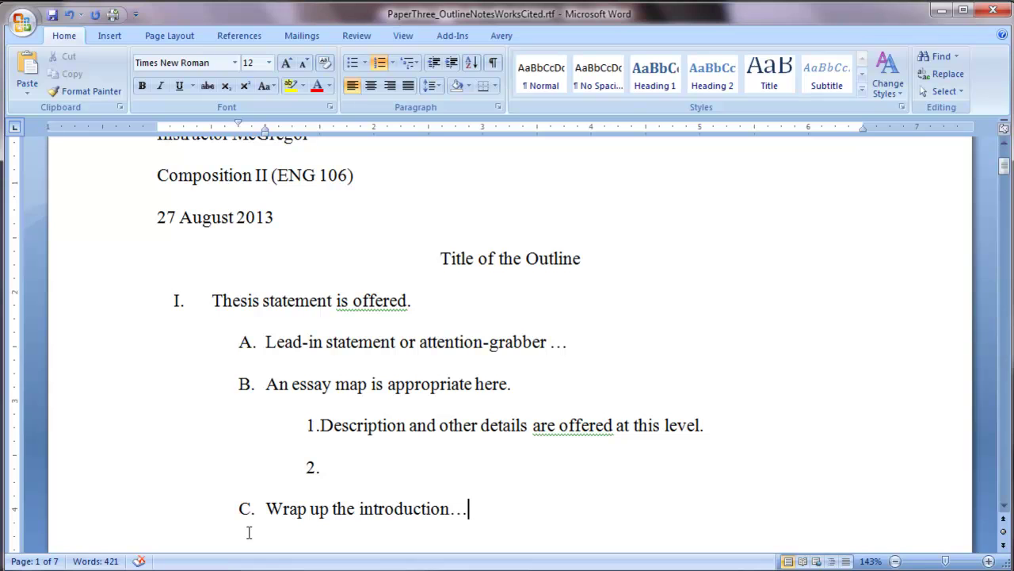
pyautogui.press('Return')
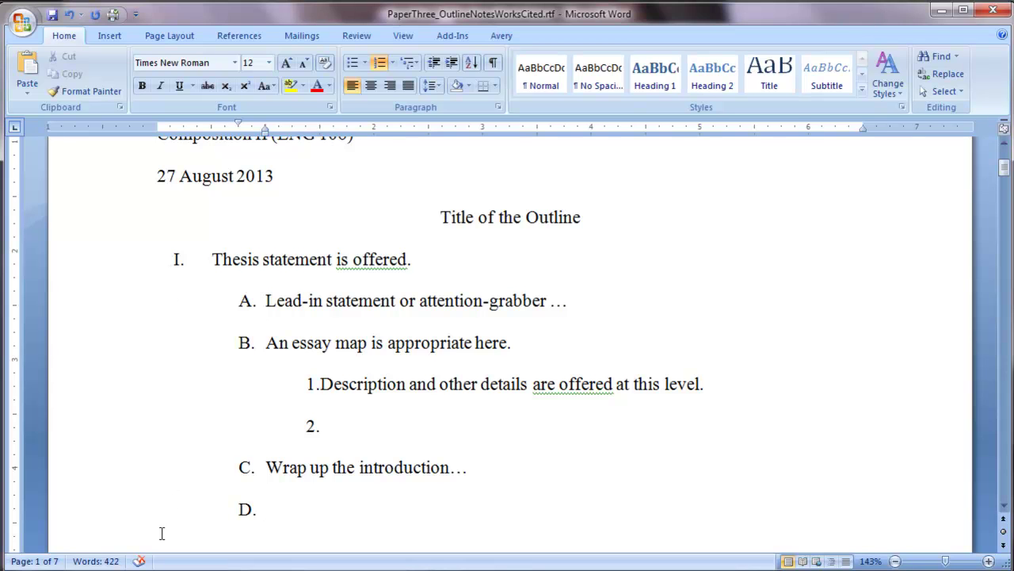
pyautogui.click(434, 64)
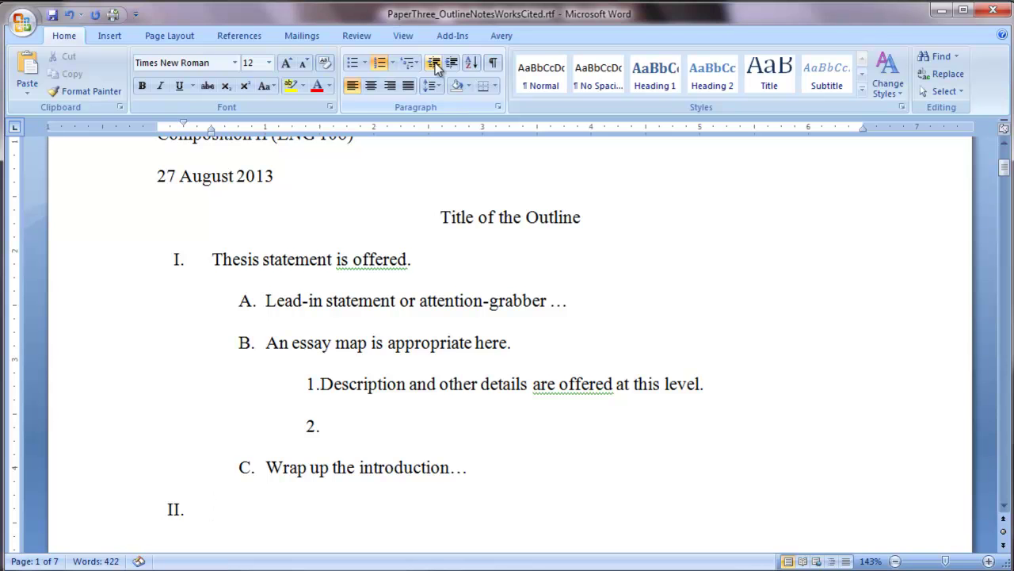
# - Enter 'The topic sentence belongs at the Roman numeral two level.' as point II
pyautogui.write('The')
pyautogui.write('topic sentence belongs at the Roman numeral two level.')
pyautogui.press('Return')
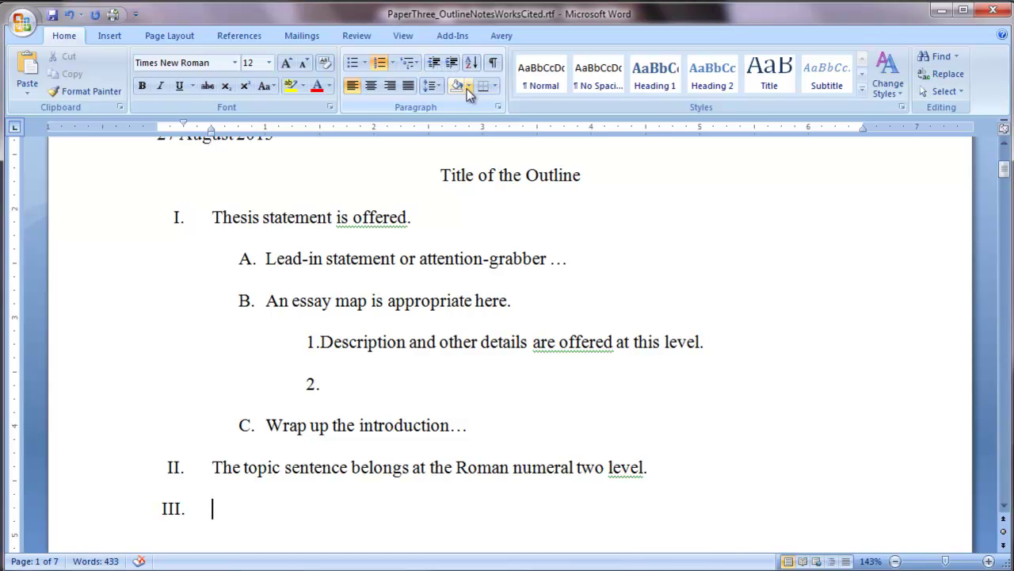
# - Add point A 'Main point that supports Roman numeral II is offered here.' and demote the next line to point 1
pyautogui.click(453, 65)
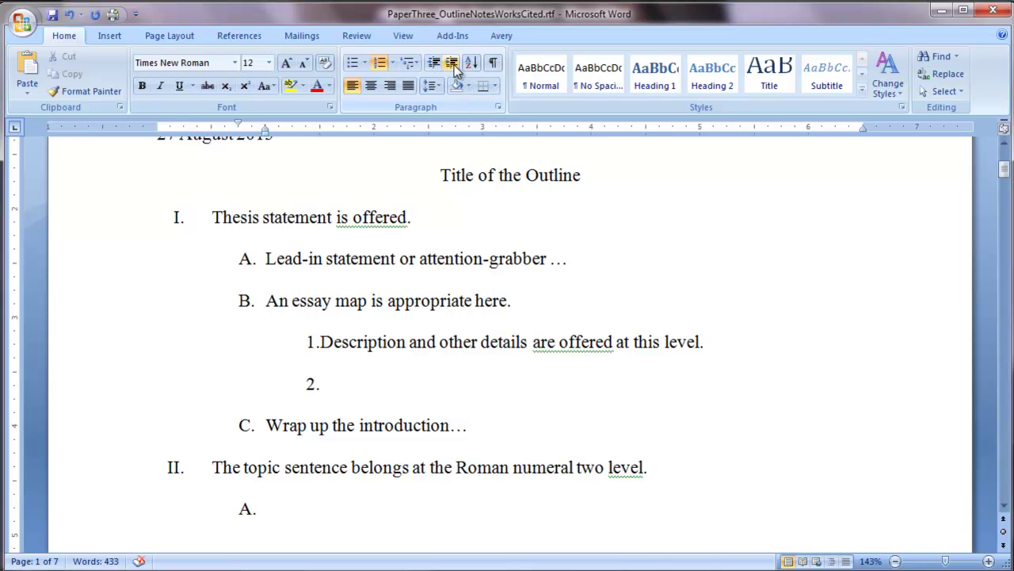
pyautogui.write('Main point that supports Roman numeral II is offered here.')
pyautogui.press('Return')
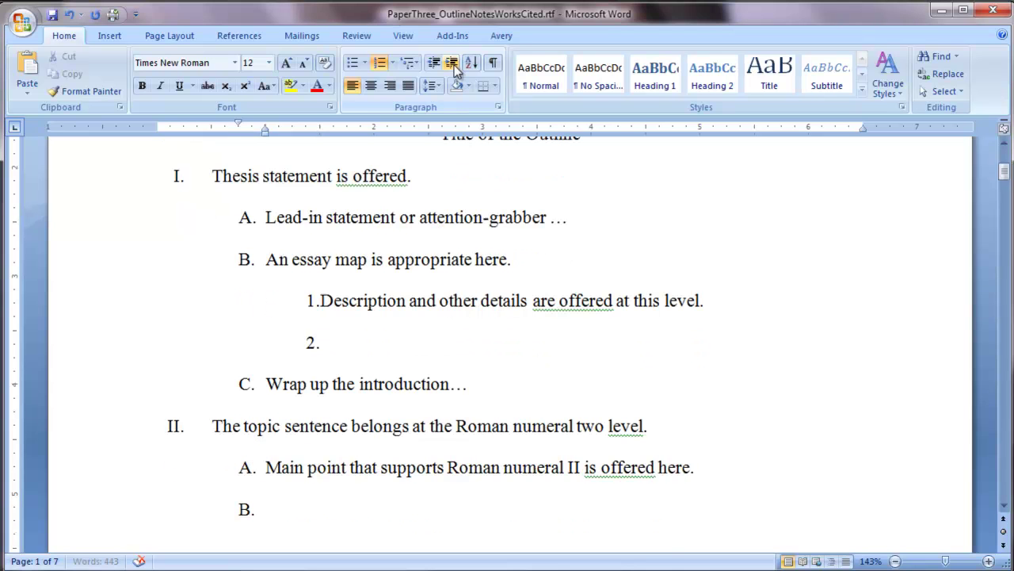
pyautogui.click(455, 65)
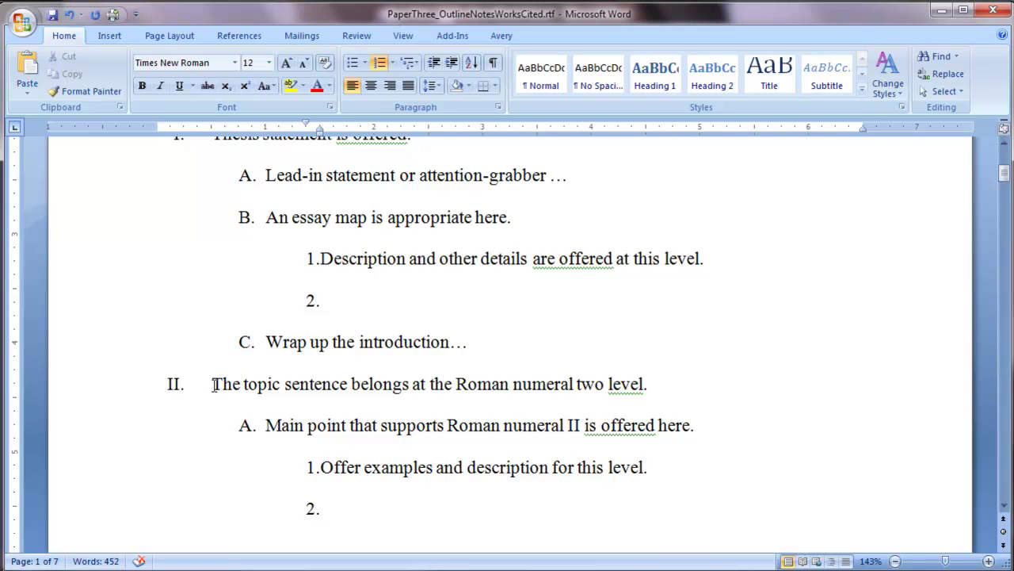
# - Highlight the II and A sentences, then select the start of 'Offer' in point 1 for rewriting
pyautogui.moveTo(213, 384); pyautogui.dragTo(697, 385)
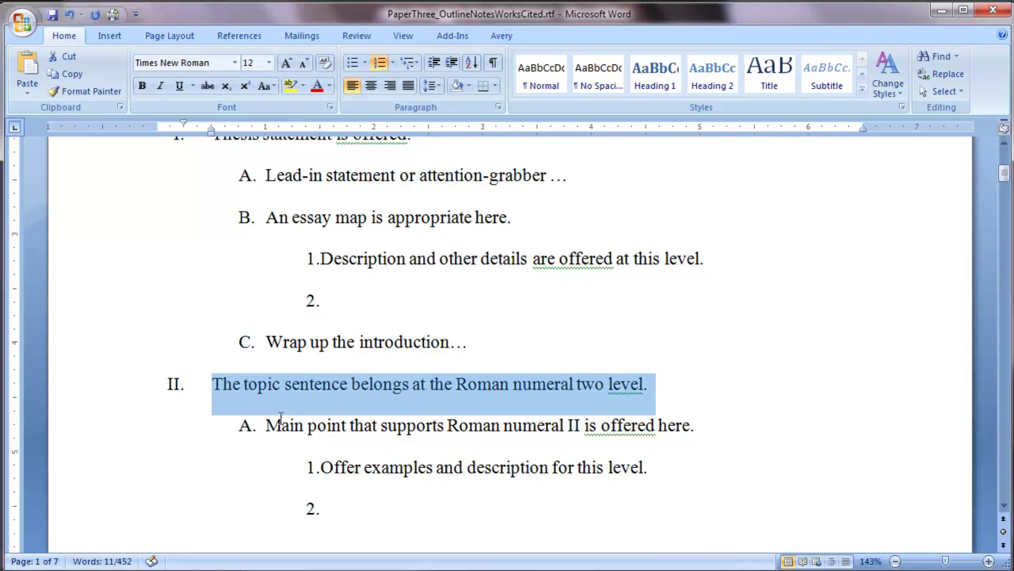
pyautogui.moveTo(267, 426); pyautogui.dragTo(729, 429)
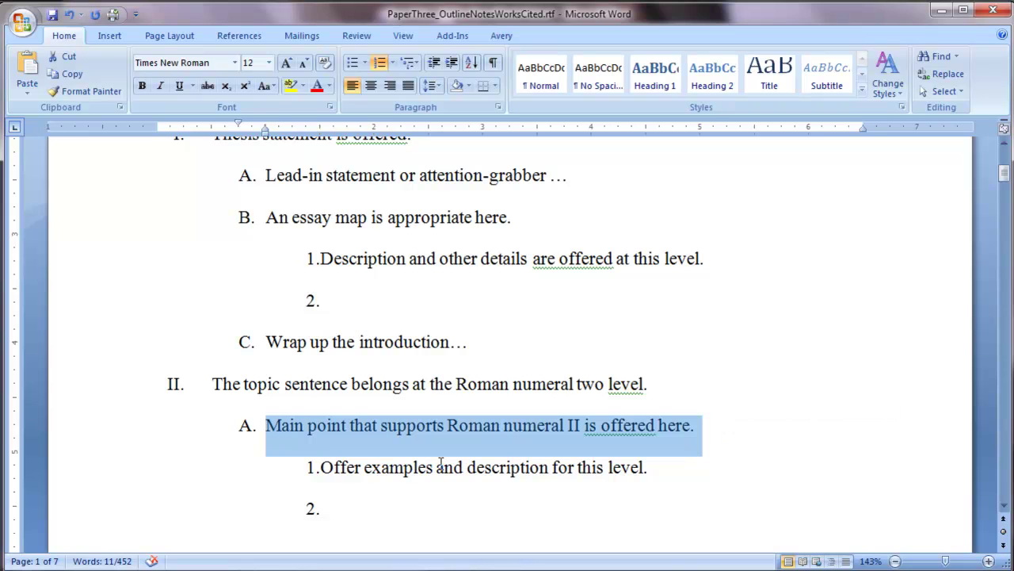
pyautogui.moveTo(321, 467); pyautogui.dragTo(333, 469)
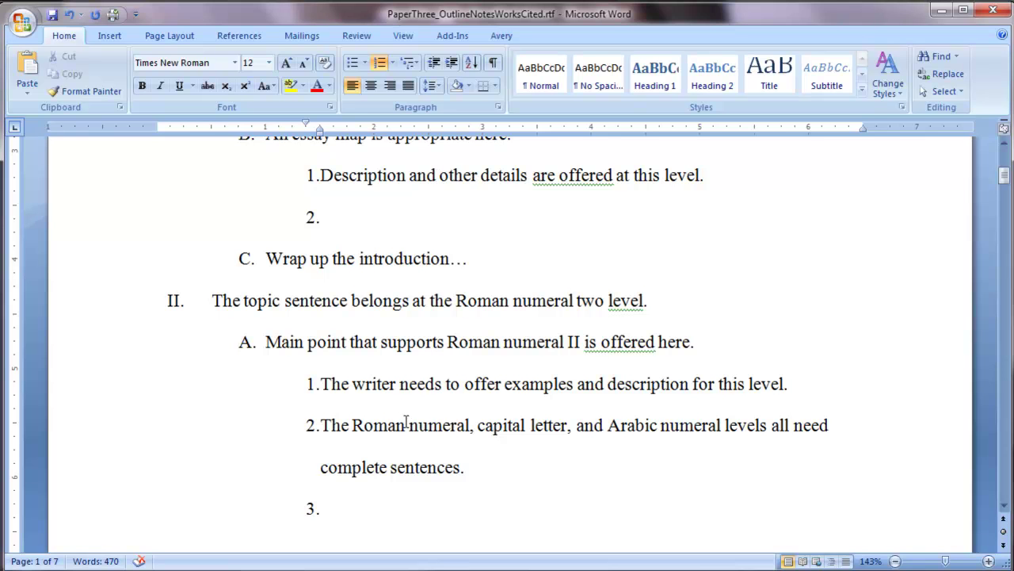
# - Demote point 3 one level and number it with lowercase a. b. c. lettering
pyautogui.moveTo(320, 384); pyautogui.dragTo(467, 473)
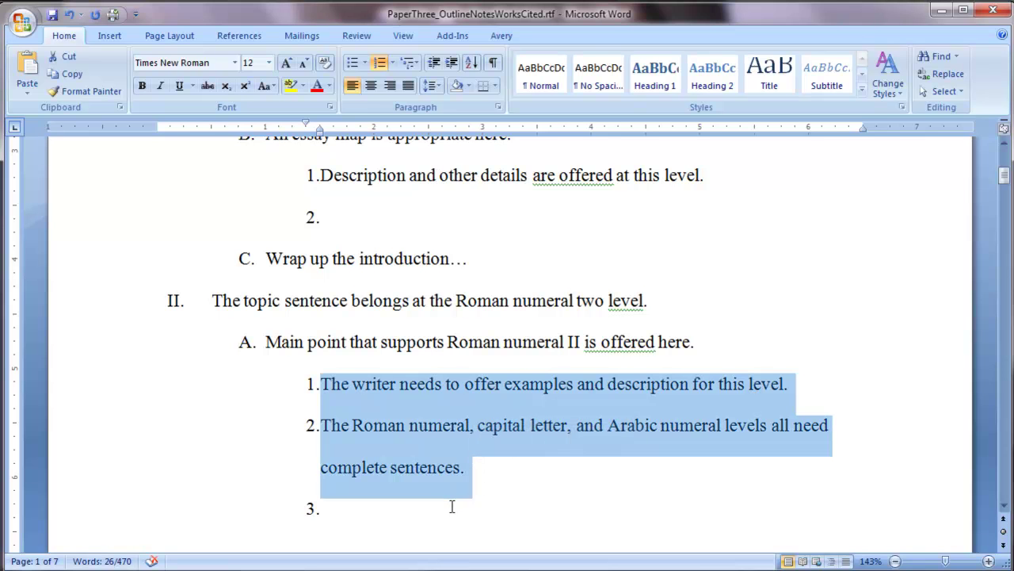
pyautogui.click(462, 501)
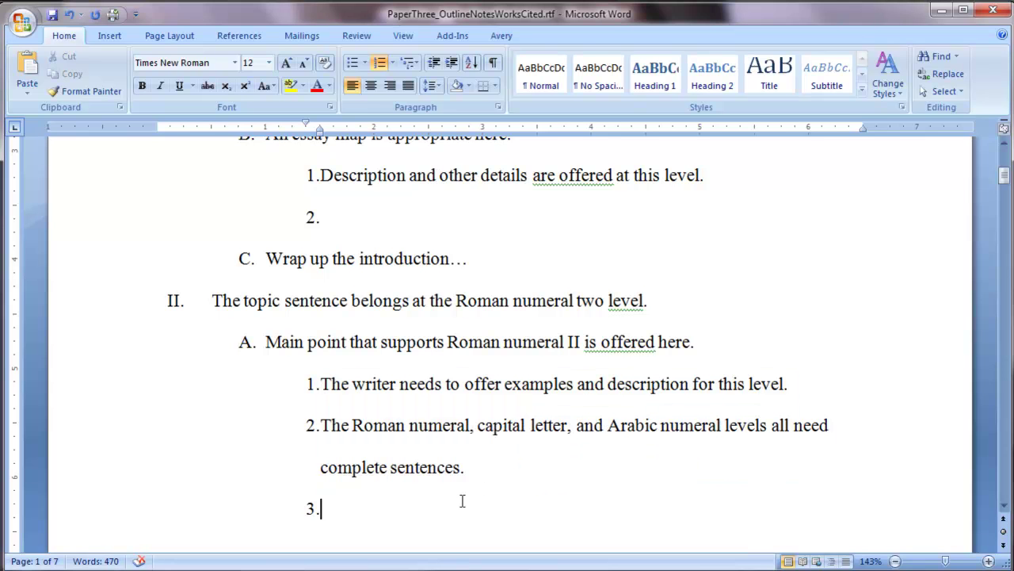
pyautogui.click(453, 64)
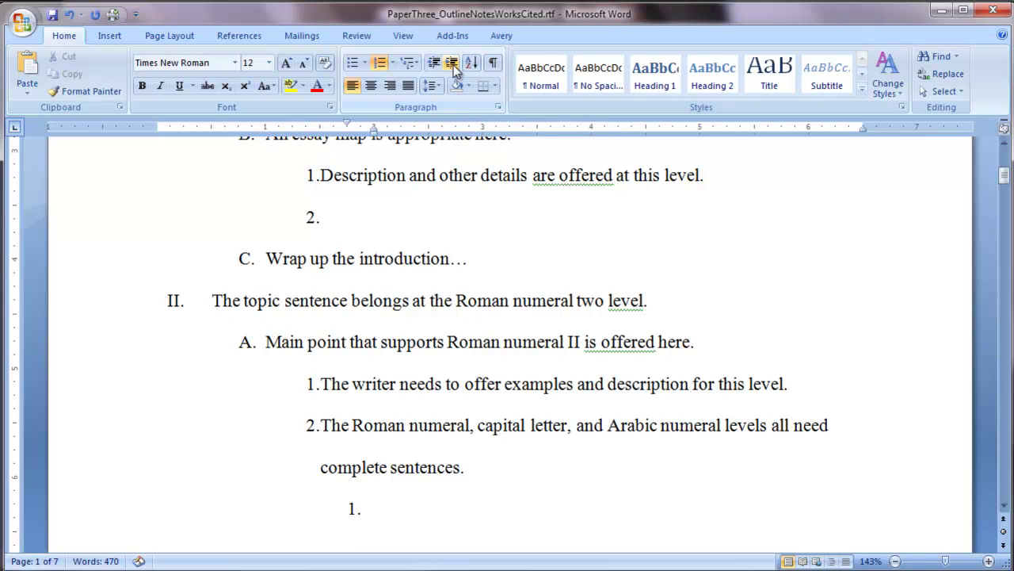
pyautogui.click(391, 63)
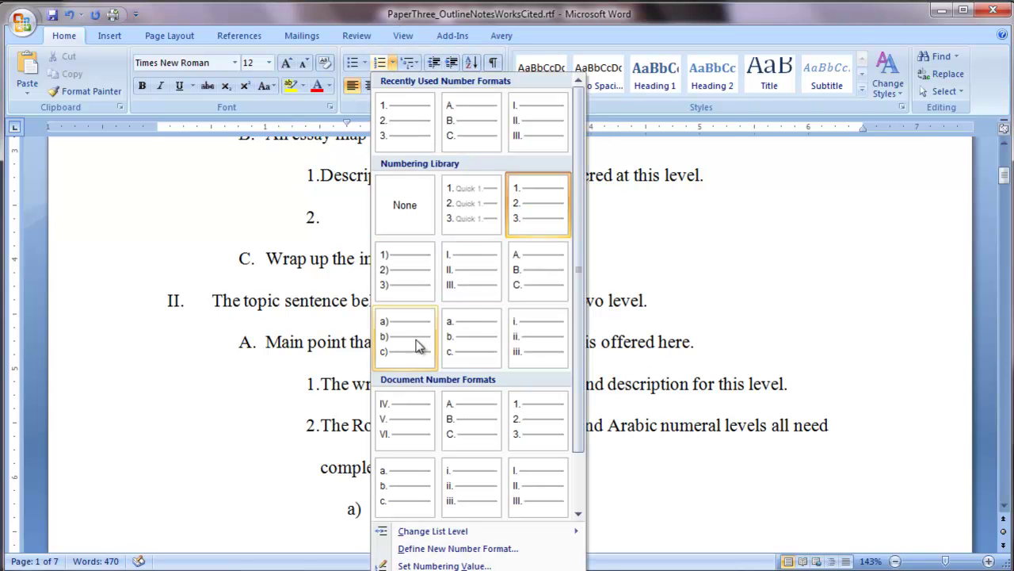
pyautogui.click(470, 342)
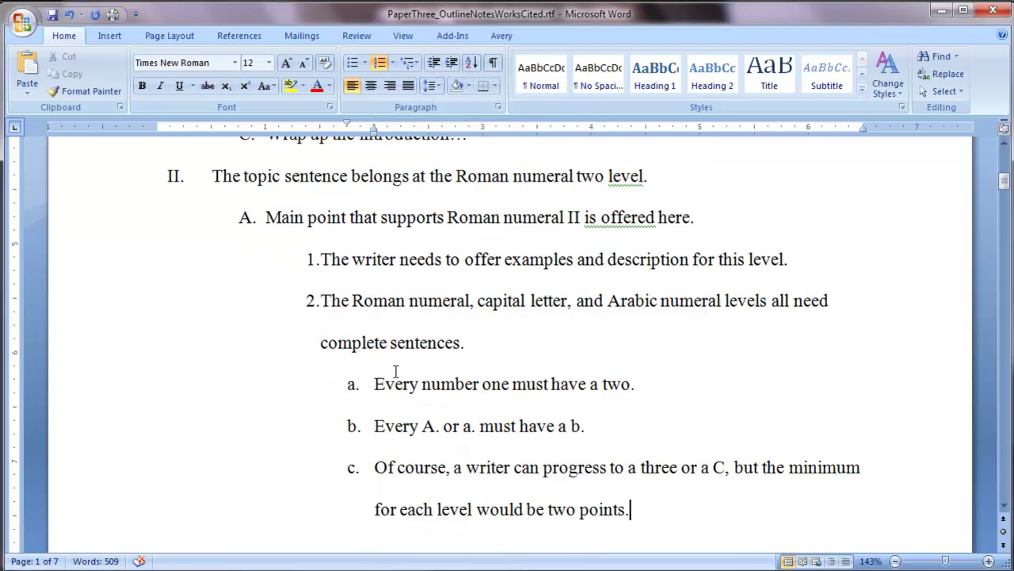
pyautogui.moveTo(374, 384); pyautogui.dragTo(657, 503)
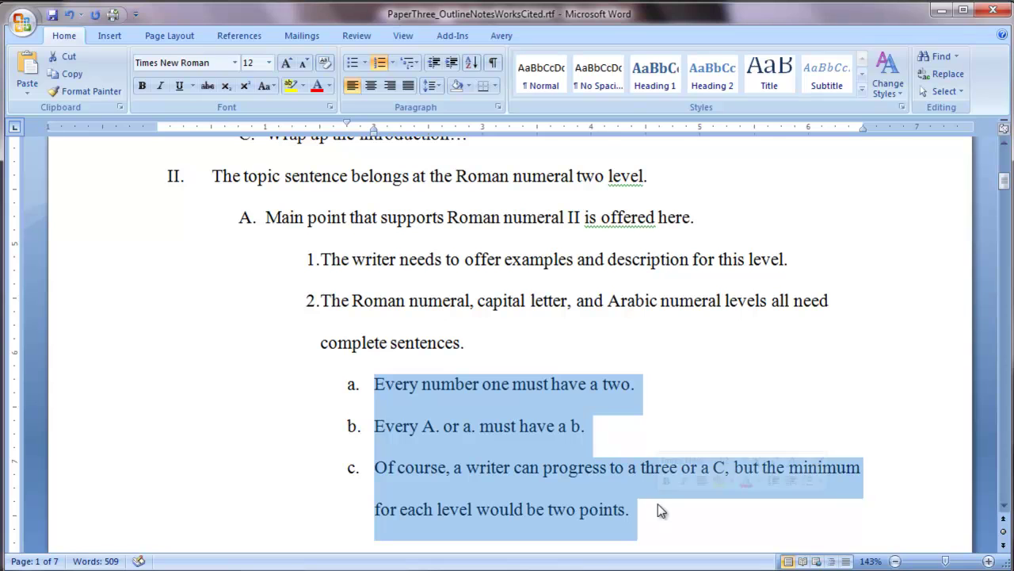
# - Select the word 'The' that opens points 1 and 2
pyautogui.click(657, 521)
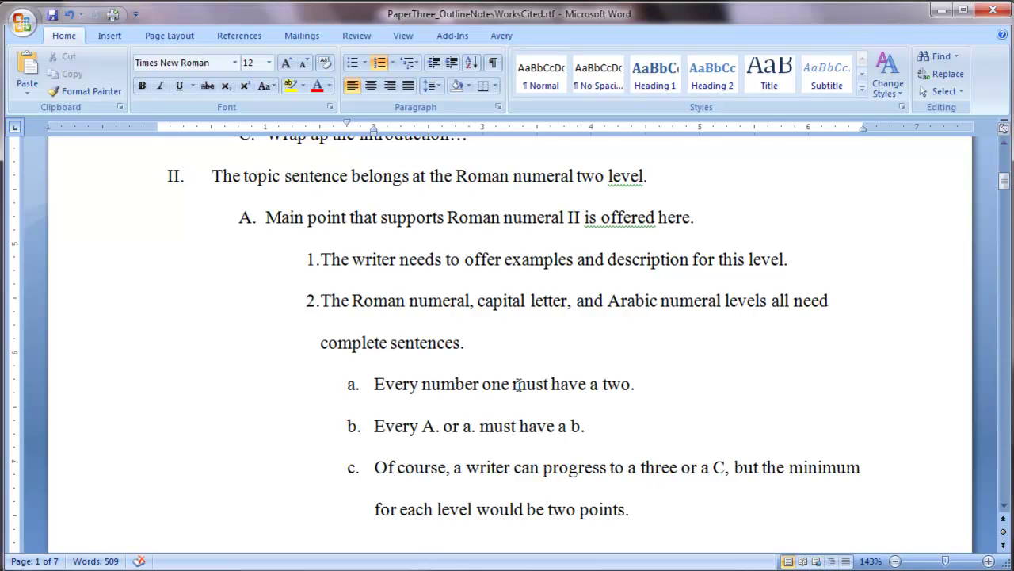
pyautogui.doubleClick(331, 257)
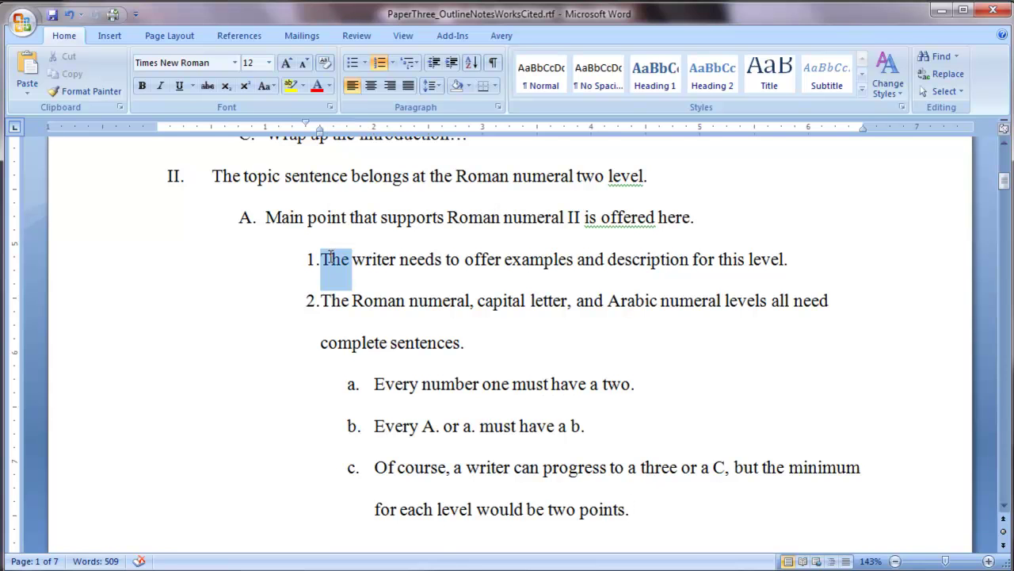
pyautogui.doubleClick(325, 298)
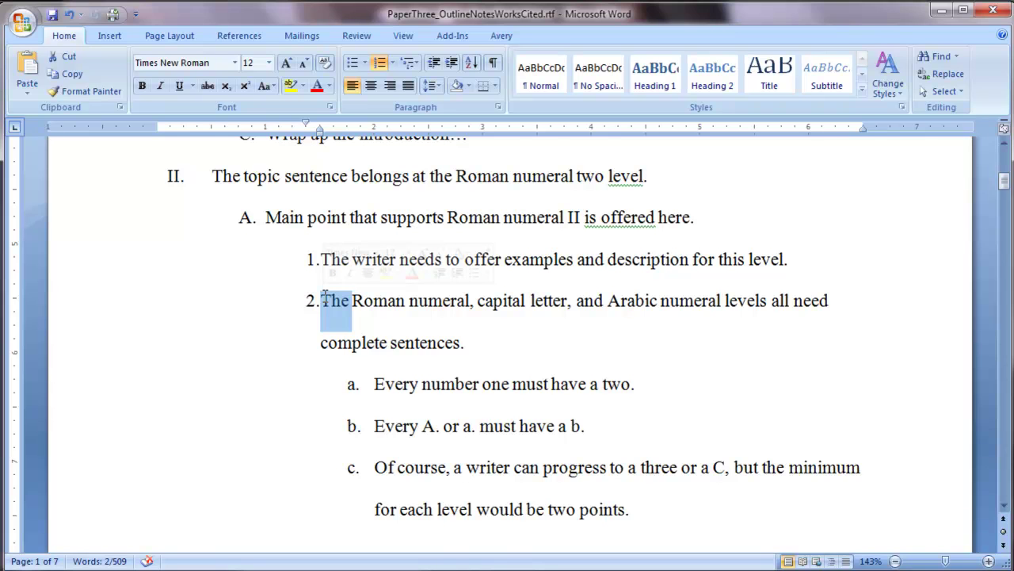
# - Insert 'B. or' before the final b in item b., making it end 'a B. or b.'
pyautogui.click(231, 385)
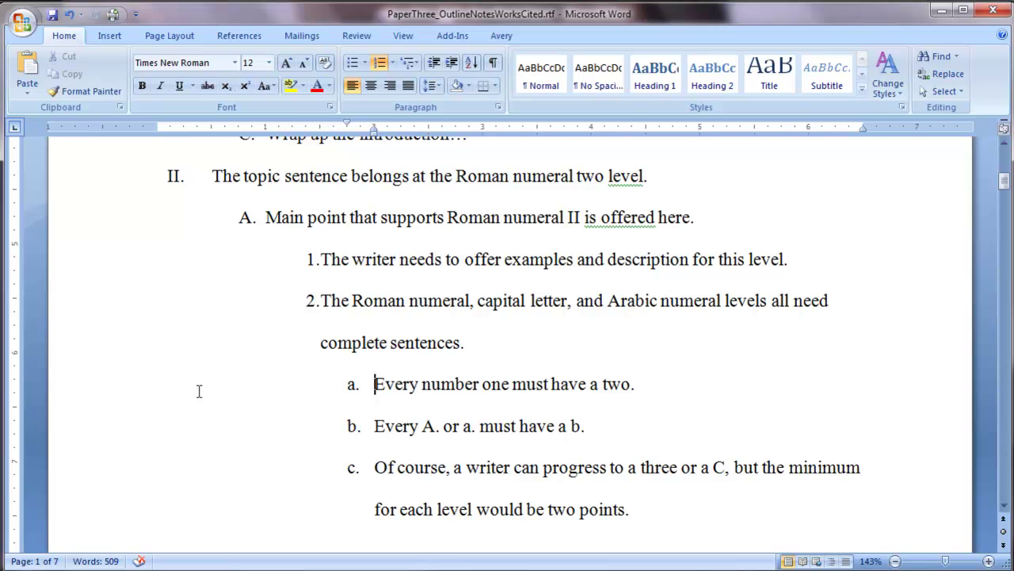
pyautogui.click(109, 394)
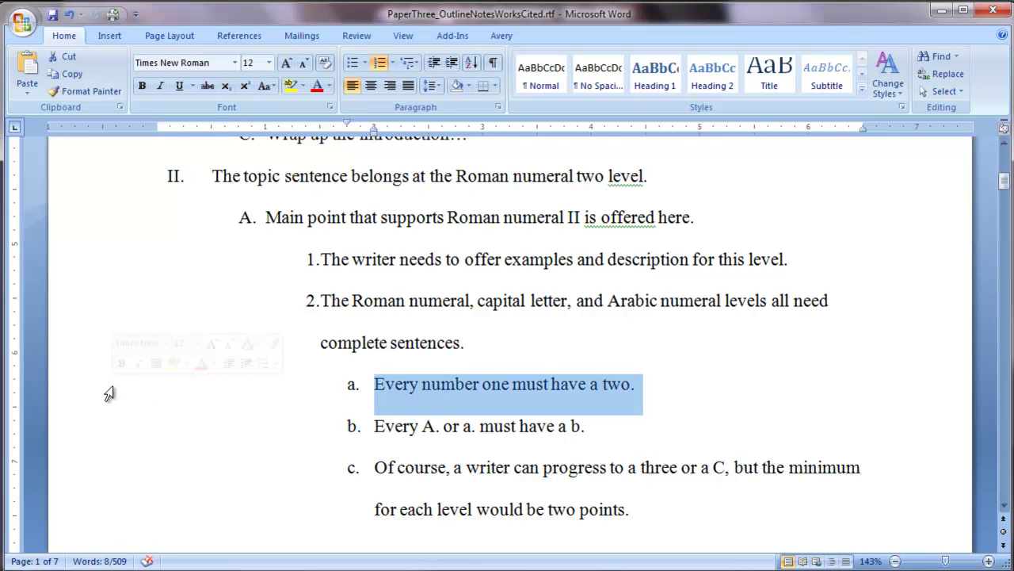
pyautogui.click(100, 431)
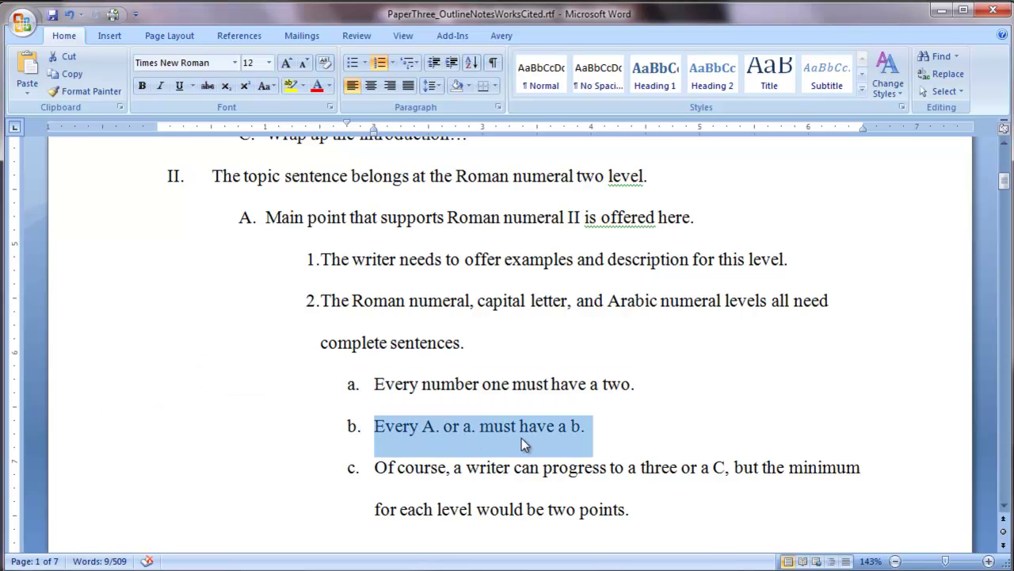
pyautogui.click(572, 426)
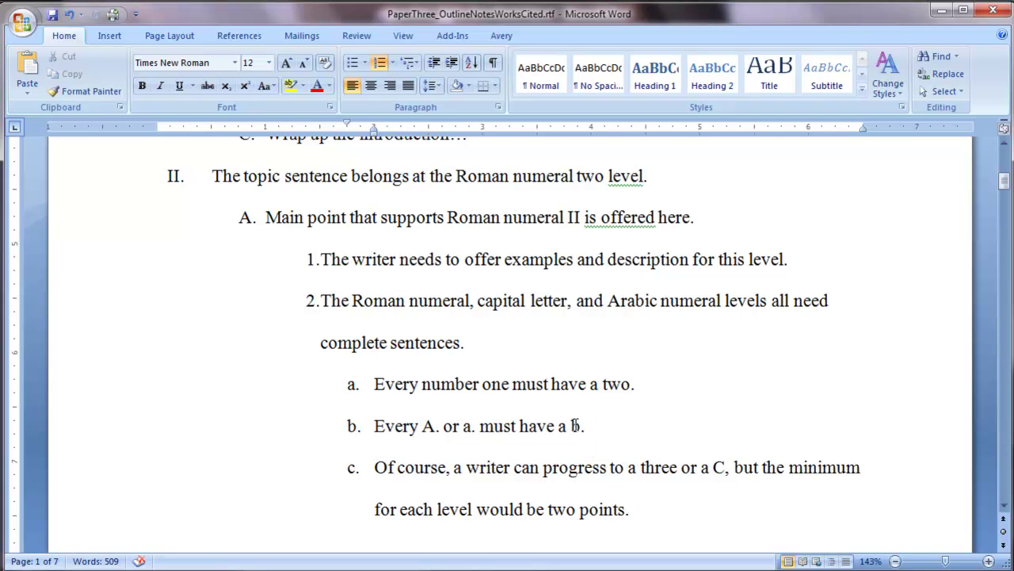
pyautogui.write('B. or')
# - Start a new line after item c. and promote it to capital-letter point B
pyautogui.click(475, 346)
pyautogui.press('Return')
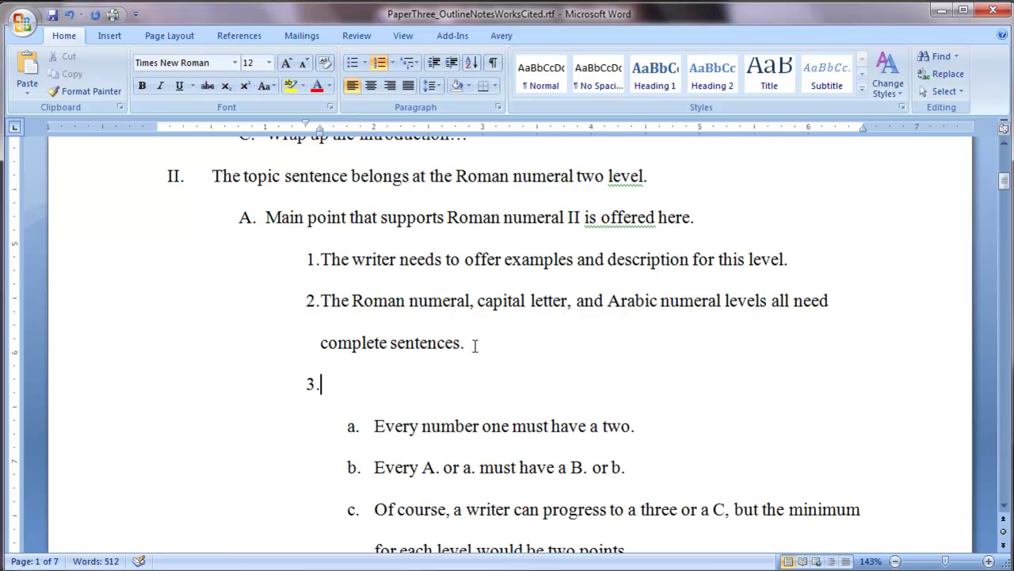
pyautogui.hotkey('ctrl', 'z')
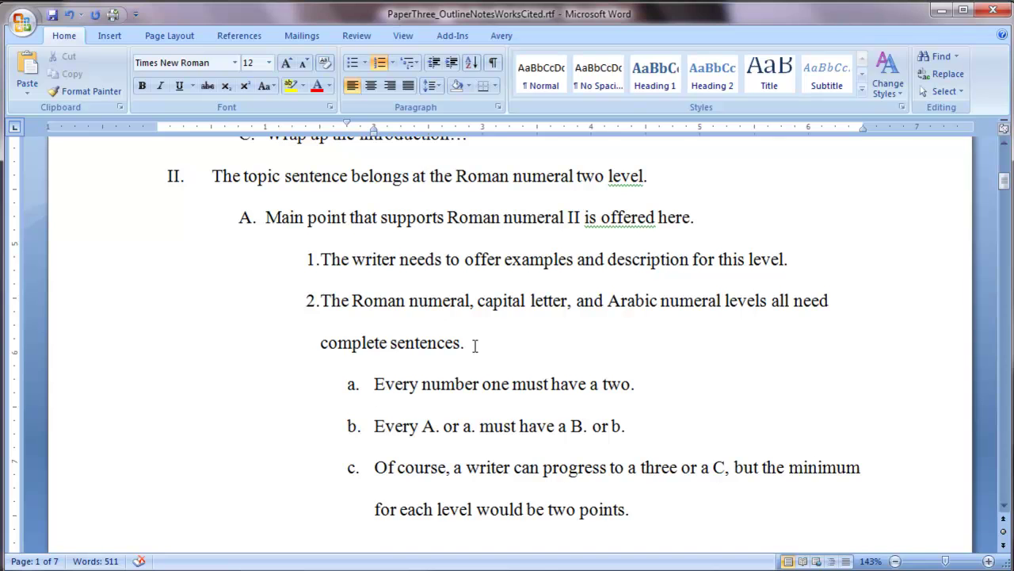
pyautogui.press('Right')
pyautogui.press('Down')
pyautogui.press('Down')
pyautogui.press('Down')
pyautogui.press('Down')
pyautogui.press('End')
pyautogui.press('Return')
pyautogui.click(432, 62)
pyautogui.click(431, 63)
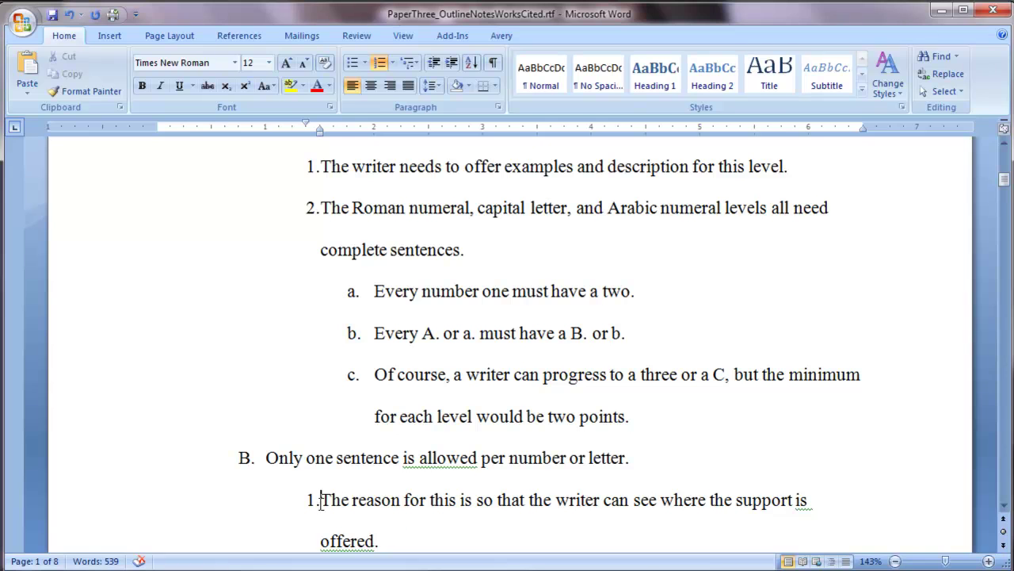
pyautogui.moveTo(320, 499); pyautogui.dragTo(399, 537)
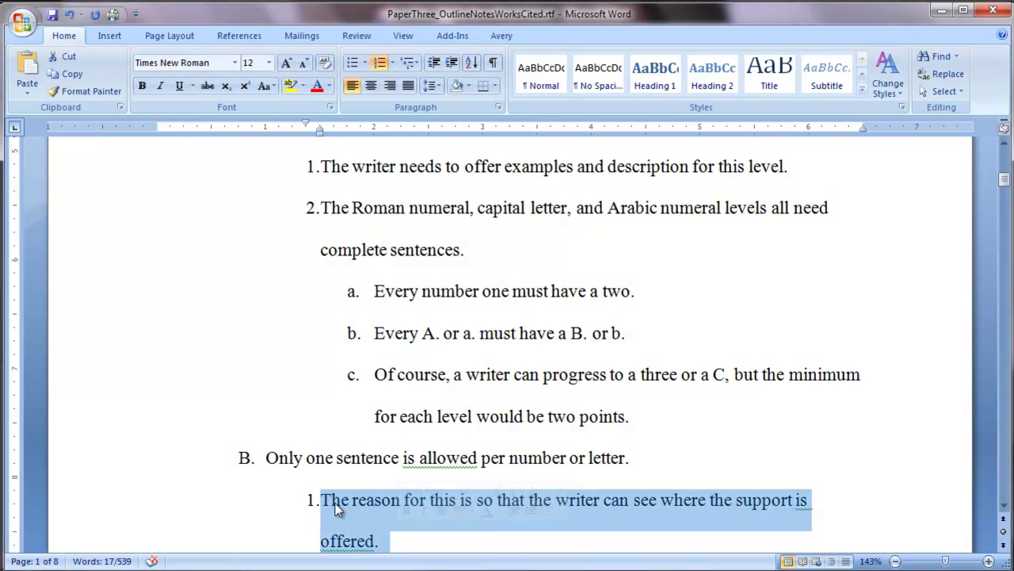
pyautogui.doubleClick(335, 503)
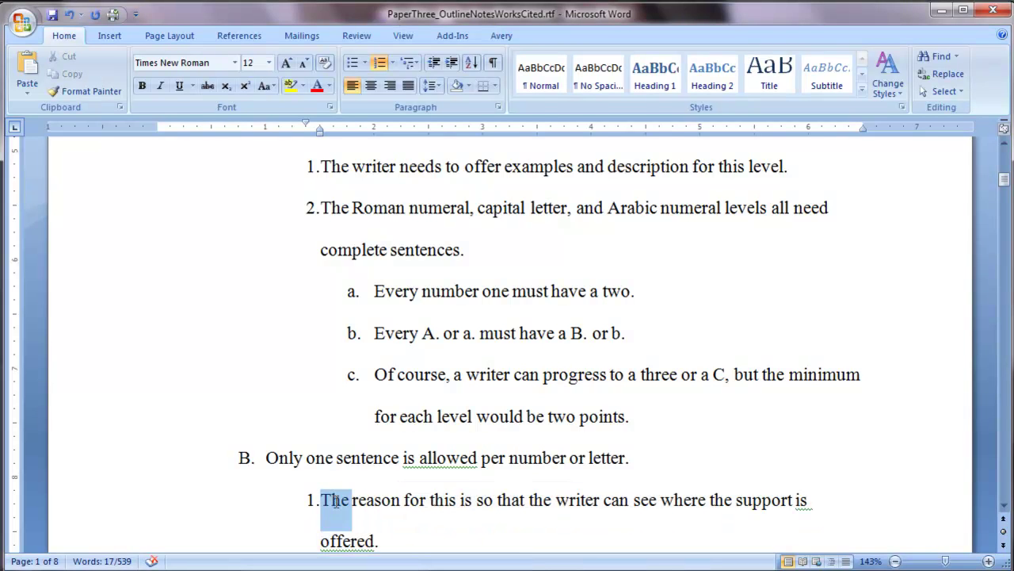
pyautogui.doubleClick(284, 465)
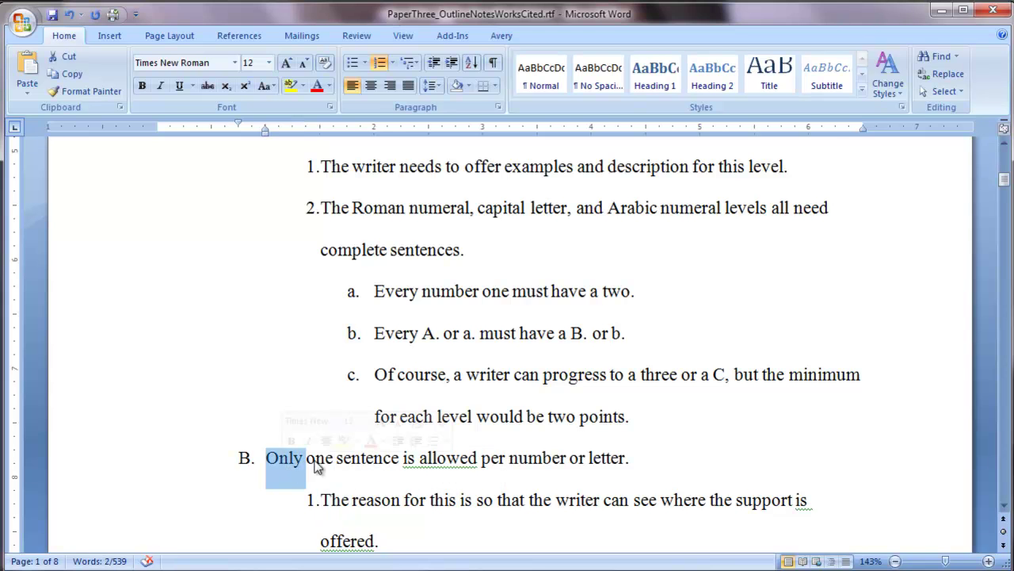
pyautogui.scroll(2, 488, 408)
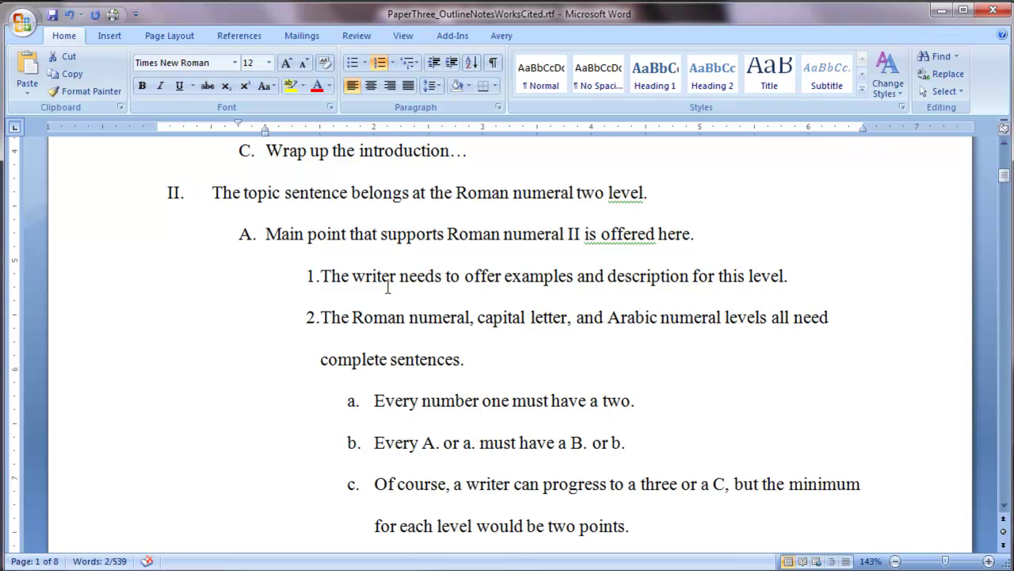
pyautogui.moveTo(283, 238); pyautogui.dragTo(444, 242)
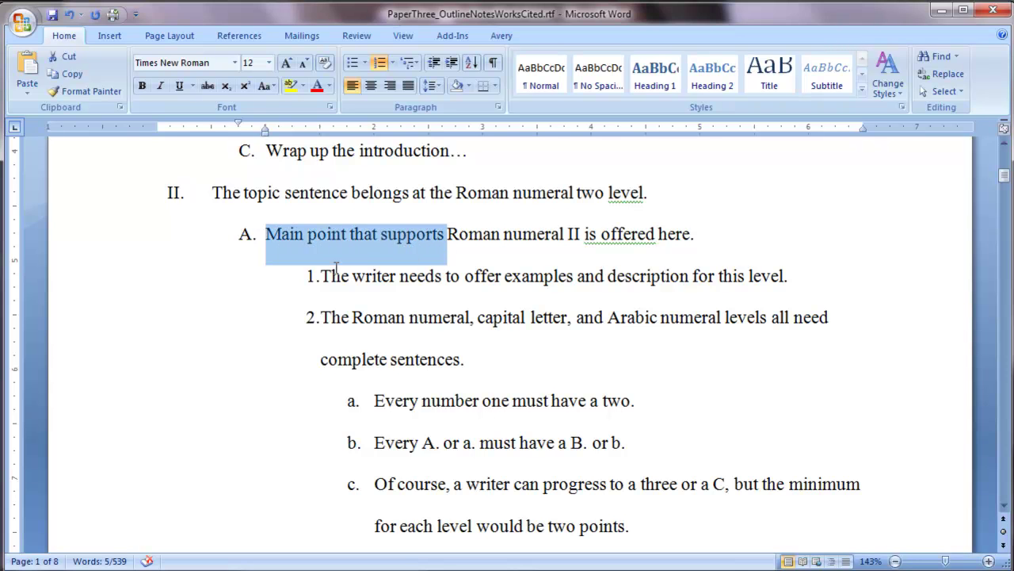
pyautogui.moveTo(325, 274); pyautogui.dragTo(450, 365)
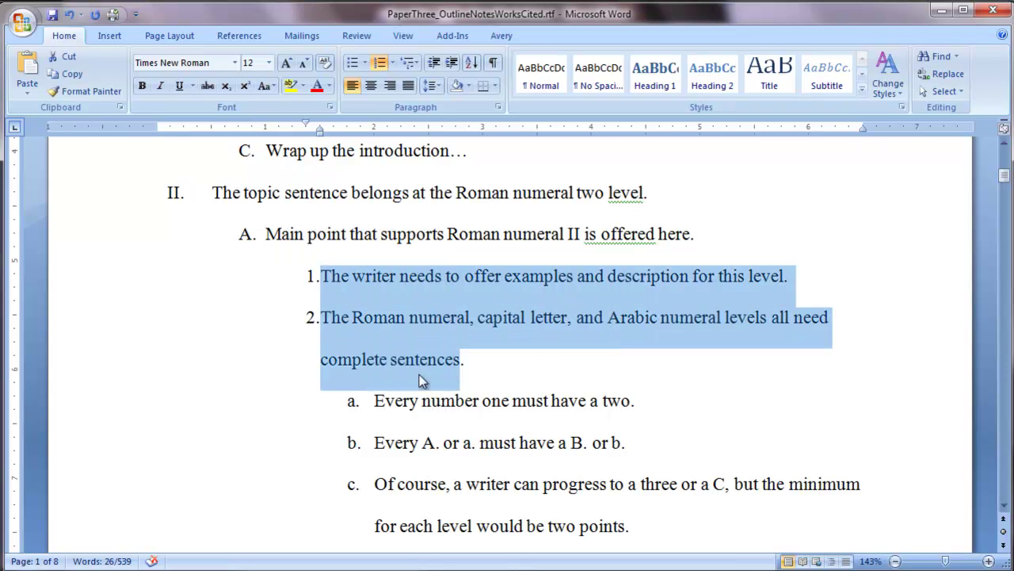
pyautogui.moveTo(381, 398); pyautogui.dragTo(685, 538)
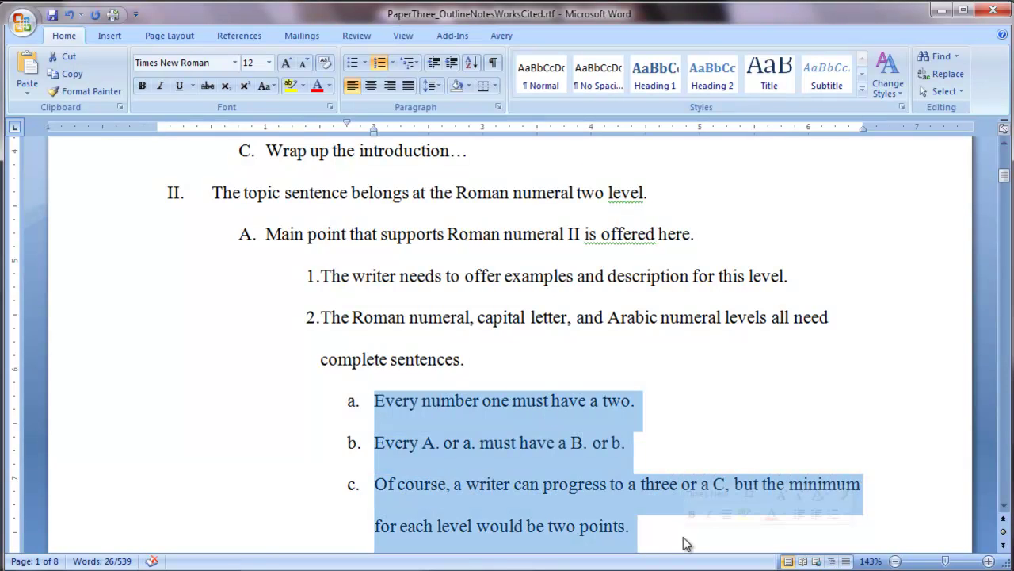
pyautogui.click(648, 401)
pyautogui.press('Delete')
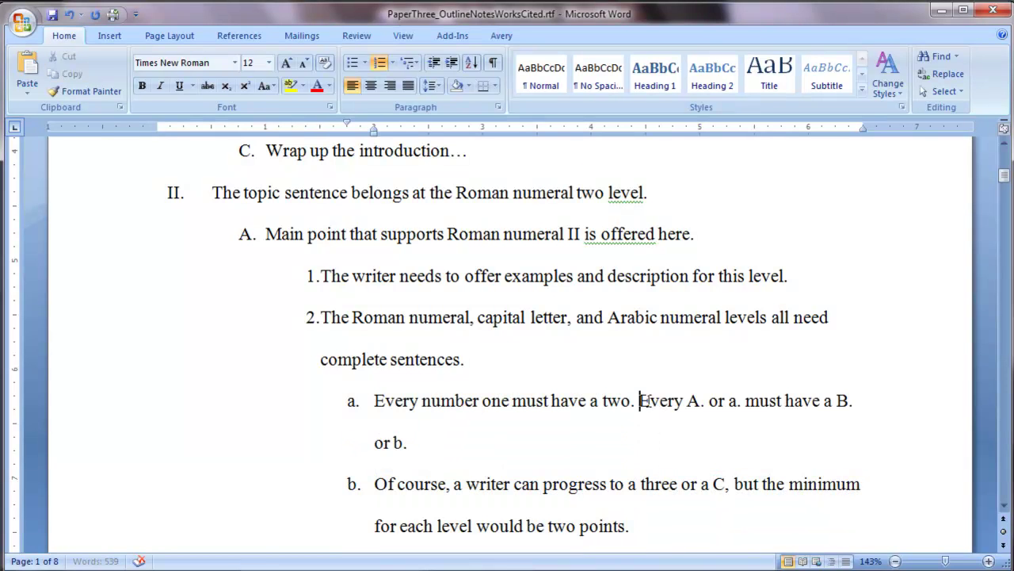
pyautogui.press('Down')
pyautogui.press('Delete')
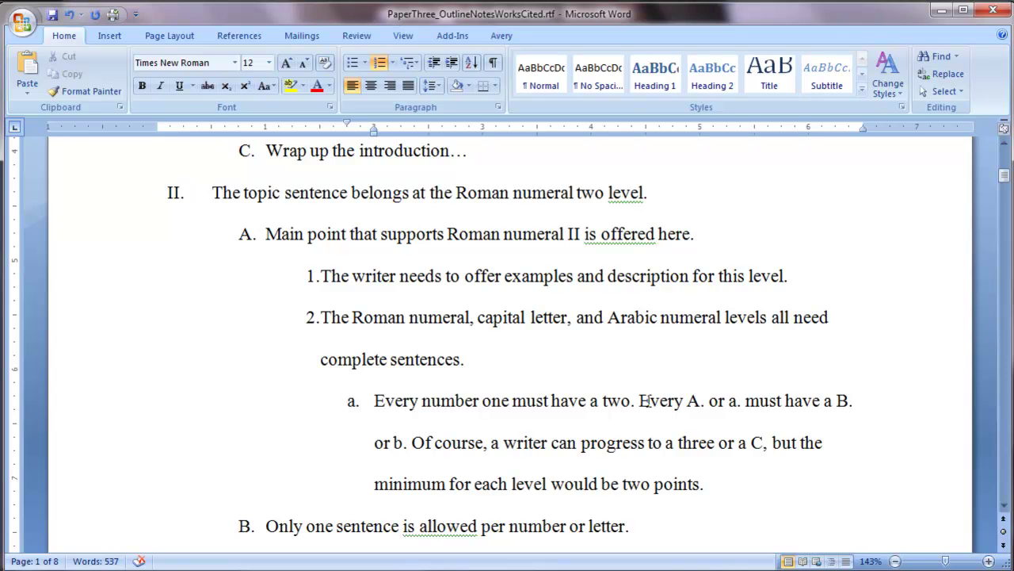
pyautogui.press('Return')
pyautogui.press('Up')
pyautogui.press('Up')
pyautogui.hotkey('ctrl', 'Right')
pyautogui.hotkey('ctrl', 'Right')
pyautogui.hotkey('ctrl', 'Right')
pyautogui.hotkey('ctrl', 'Right')
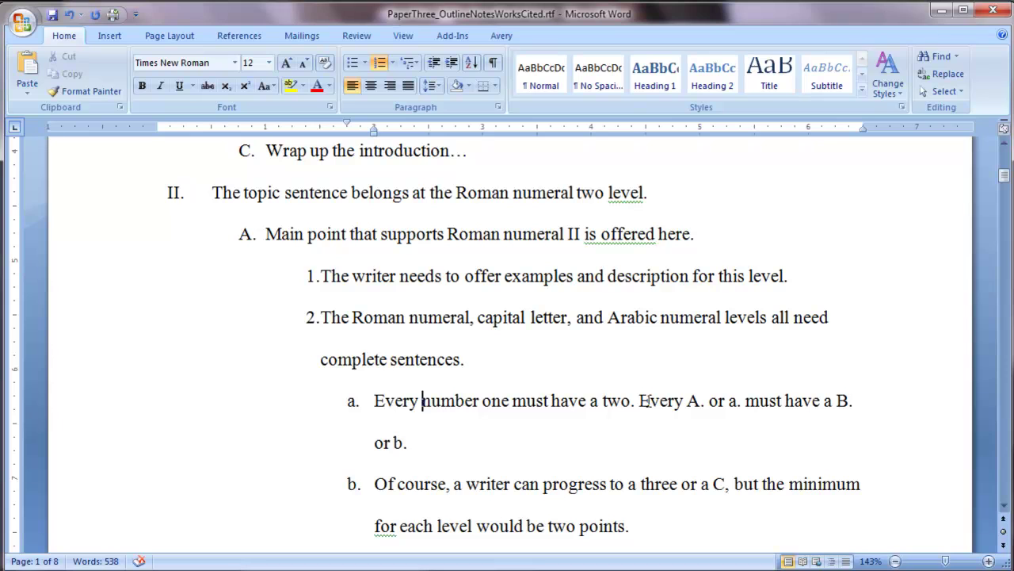
pyautogui.hotkey('ctrl', 'Right')
pyautogui.hotkey('ctrl', 'Right')
pyautogui.hotkey('ctrl', 'Right')
pyautogui.hotkey('ctrl', 'Right')
pyautogui.press('Return')
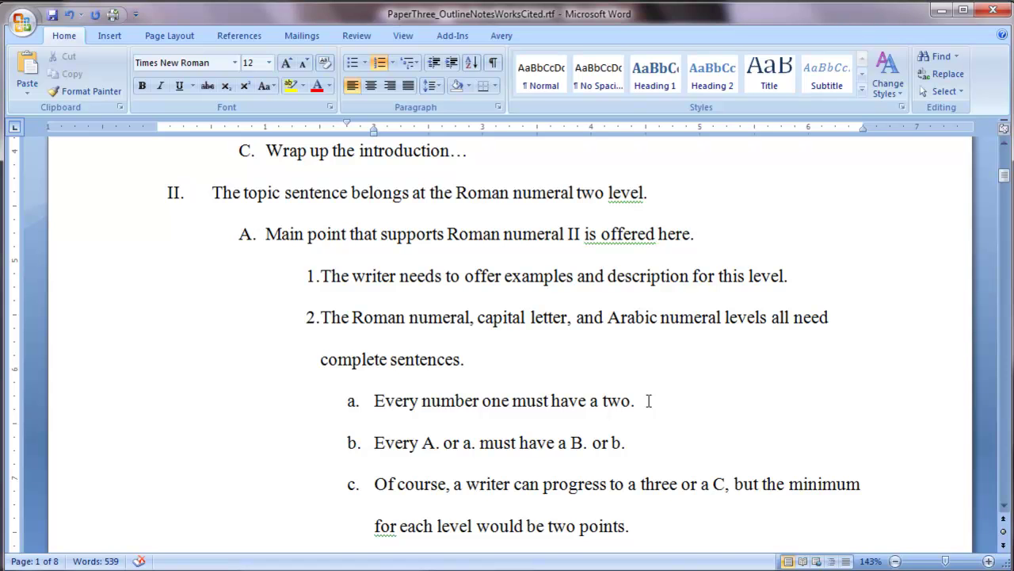
pyautogui.scroll(-5, 646, 408)
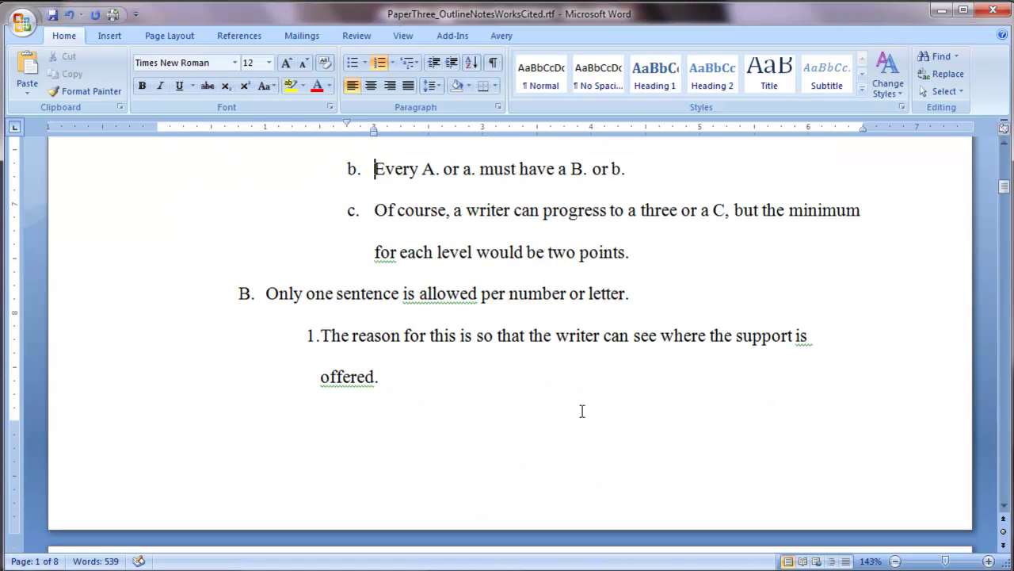
pyautogui.scroll(-3, 539, 409)
pyautogui.click(519, 403)
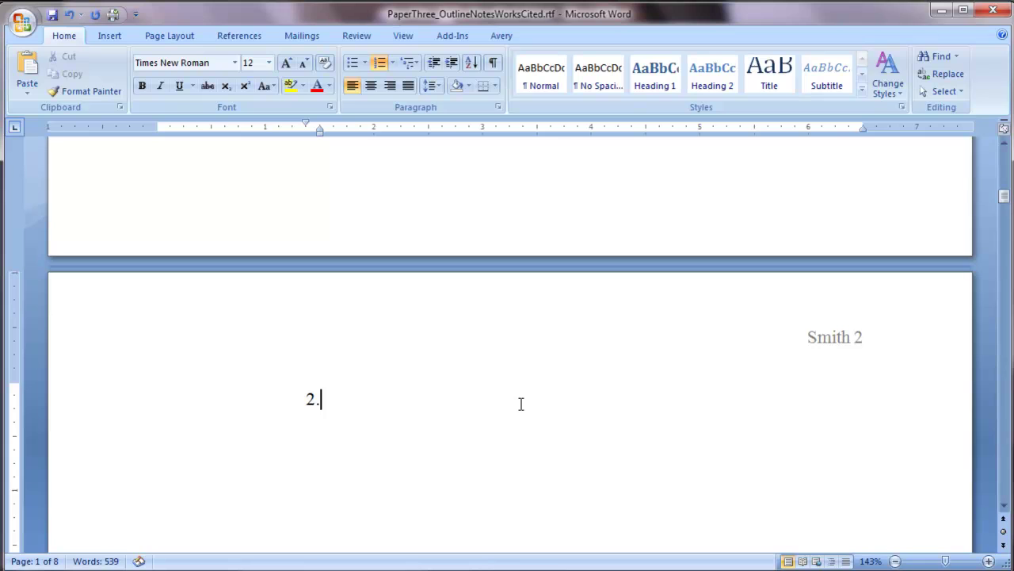
pyautogui.scroll(3, 521, 404)
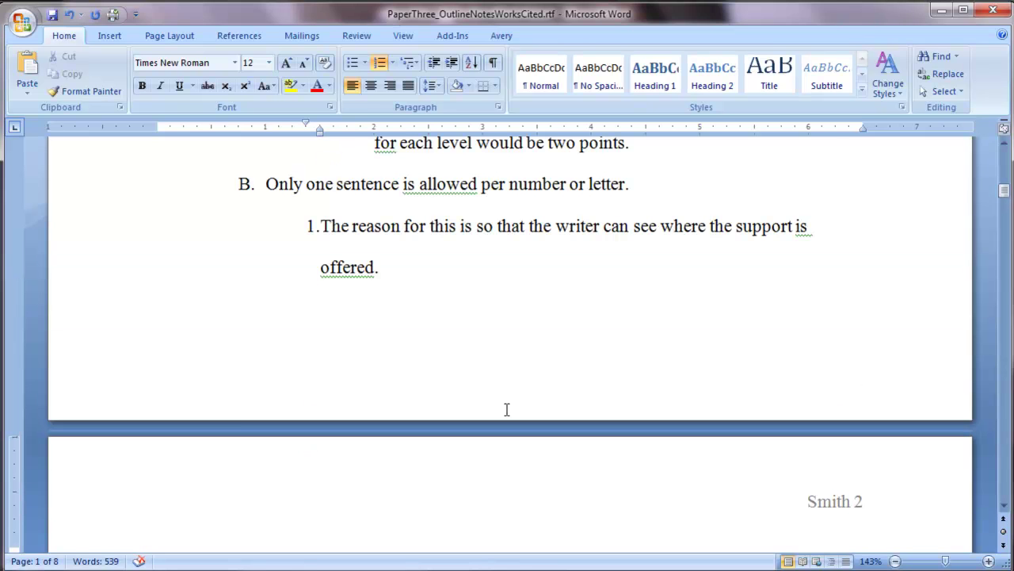
pyautogui.scroll(-2, 485, 385)
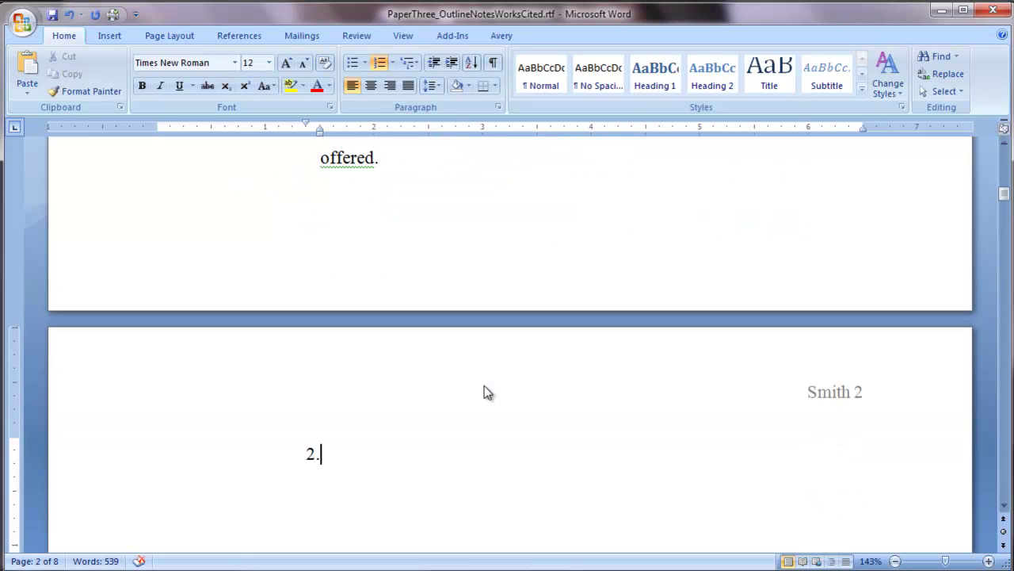
pyautogui.scroll(2, 485, 385)
pyautogui.scroll(10, 486, 385)
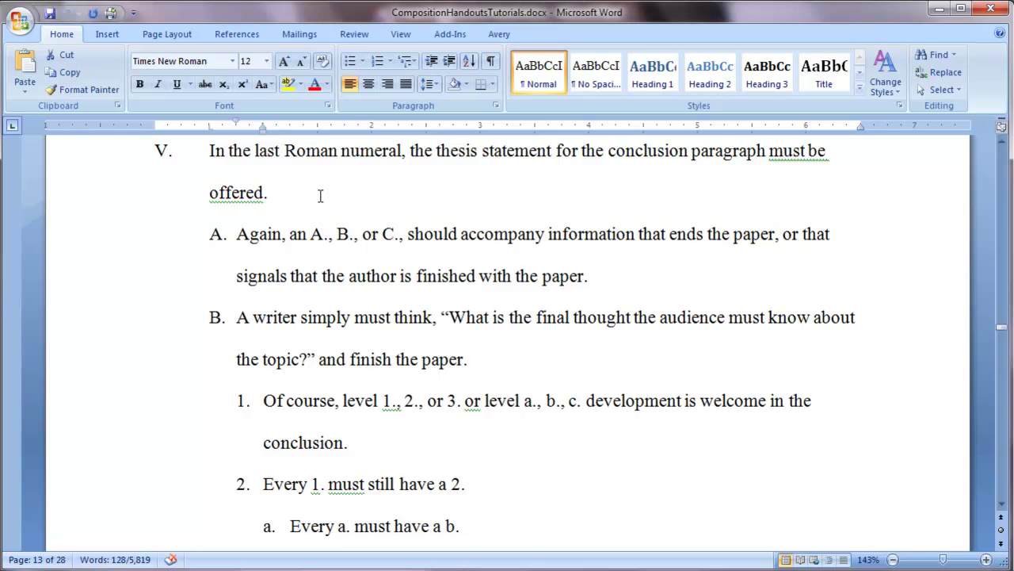
# - Highlight the thesis statement phrase in point V and place the cursor in points A and B
pyautogui.moveTo(453, 150); pyautogui.dragTo(718, 155)
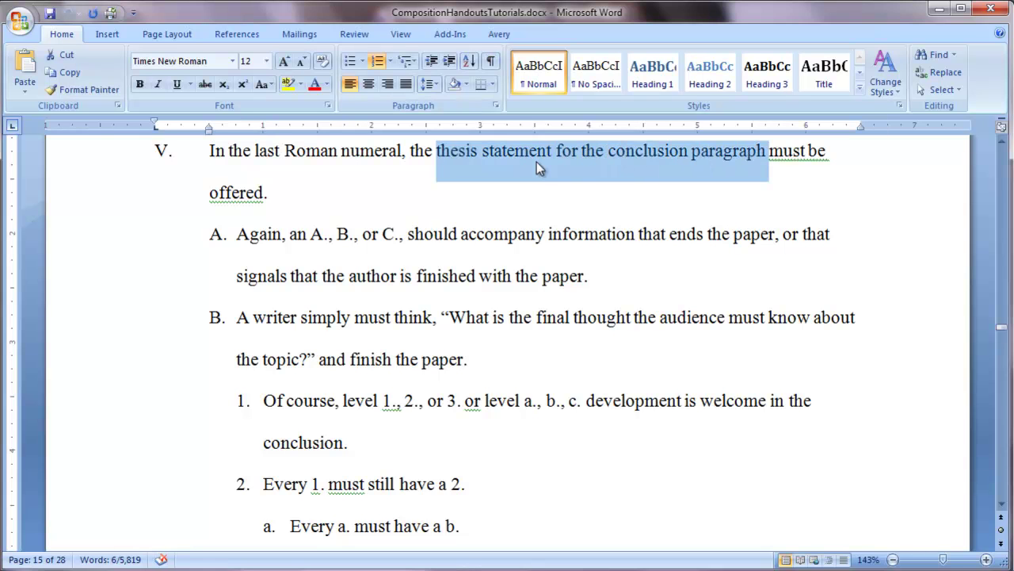
pyautogui.click(250, 241)
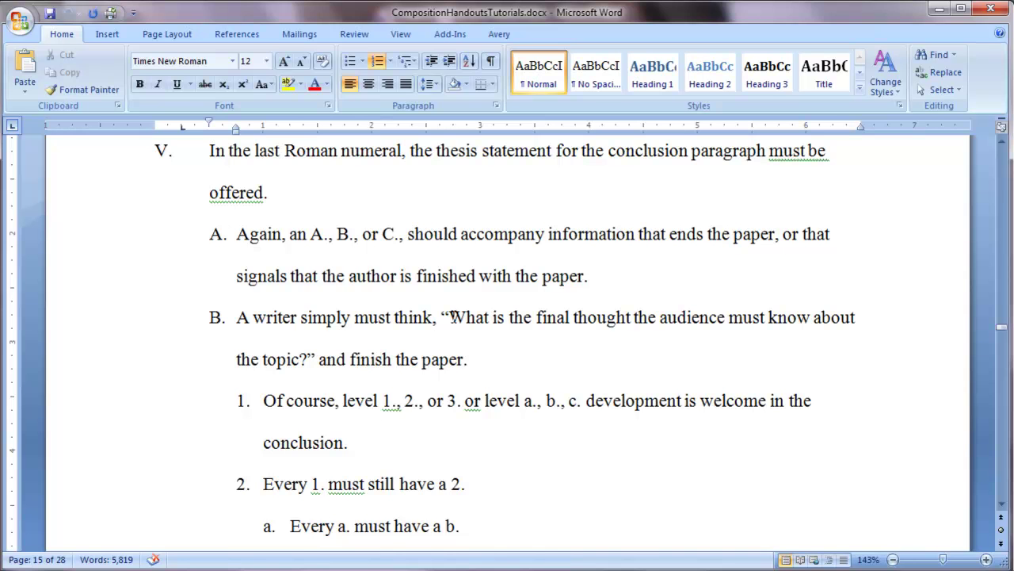
pyautogui.click(450, 316)
pyautogui.click(598, 279)
pyautogui.press('Return')
pyautogui.click(448, 65)
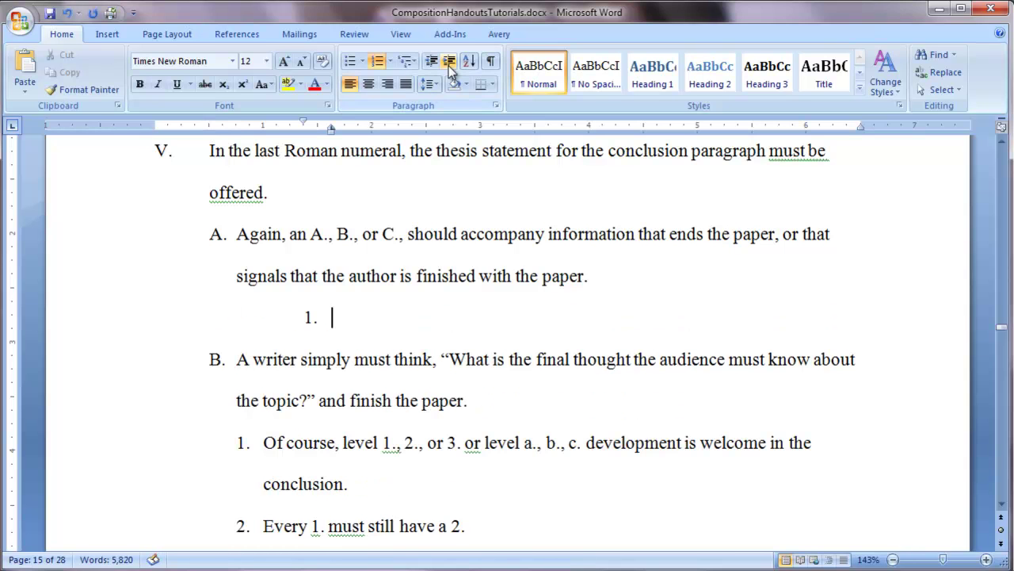
pyautogui.press('Return')
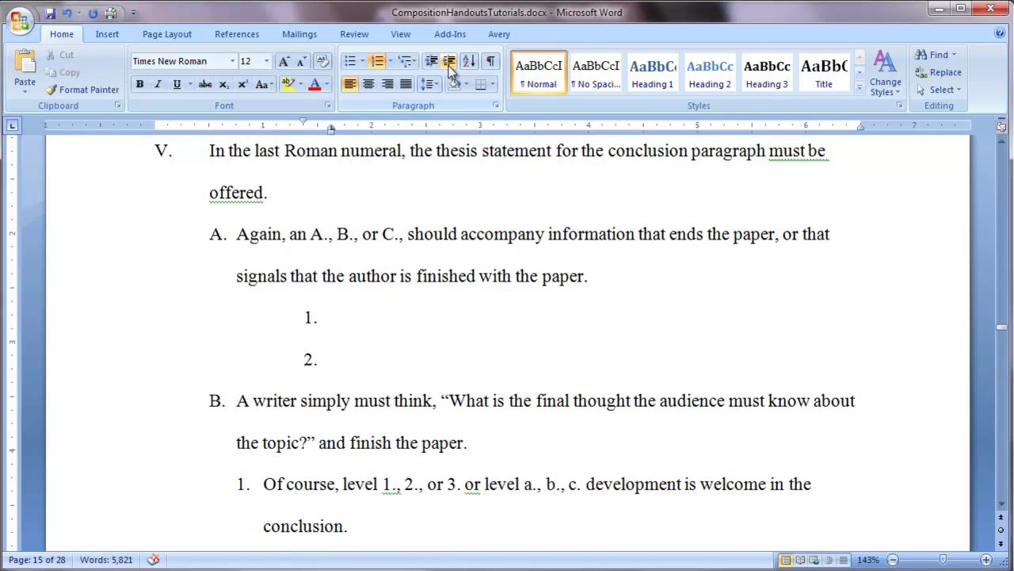